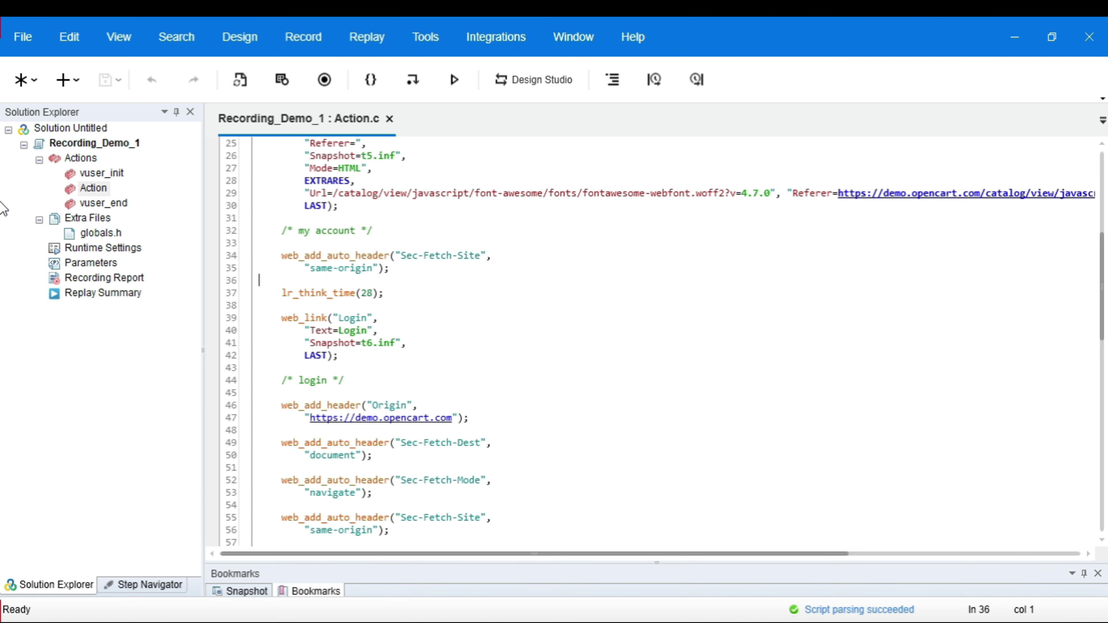
pyautogui.click(95, 188)
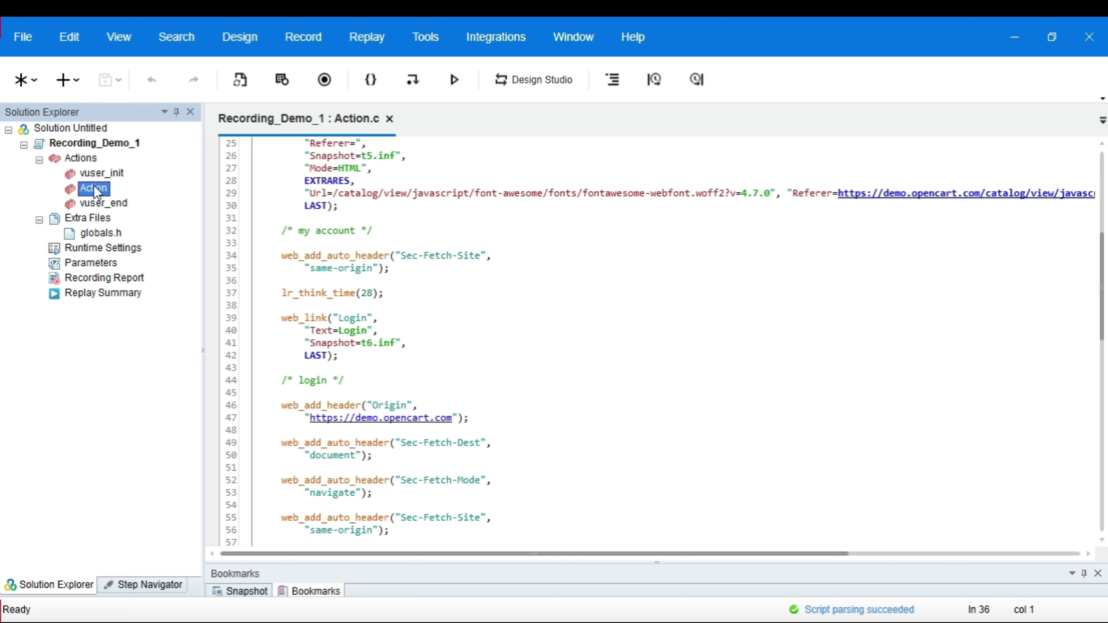
pyautogui.click(122, 202)
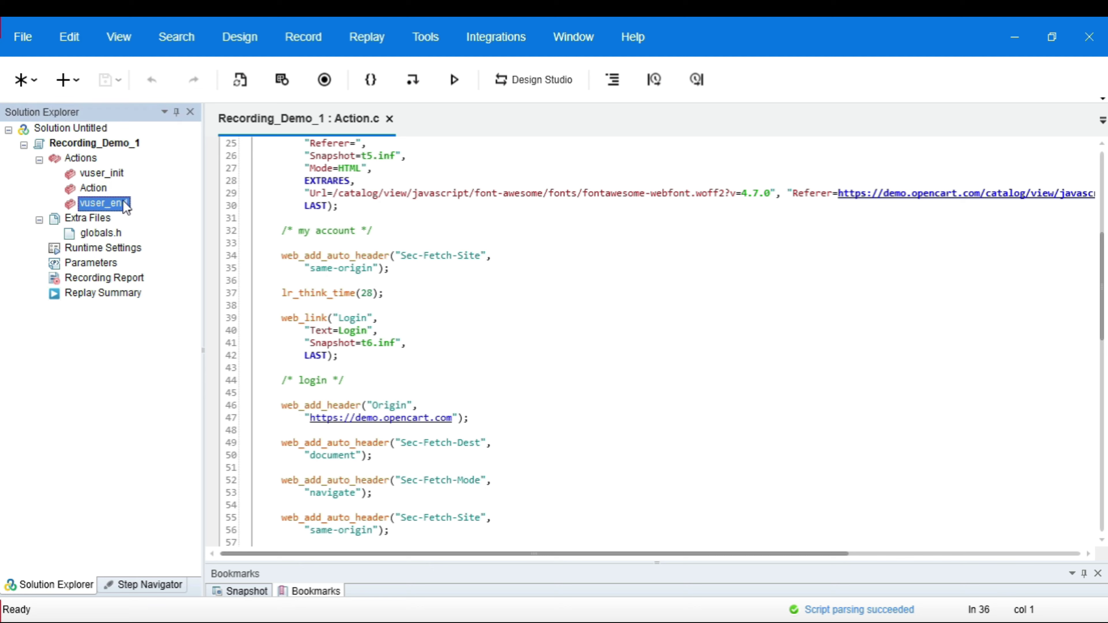
pyautogui.click(108, 175)
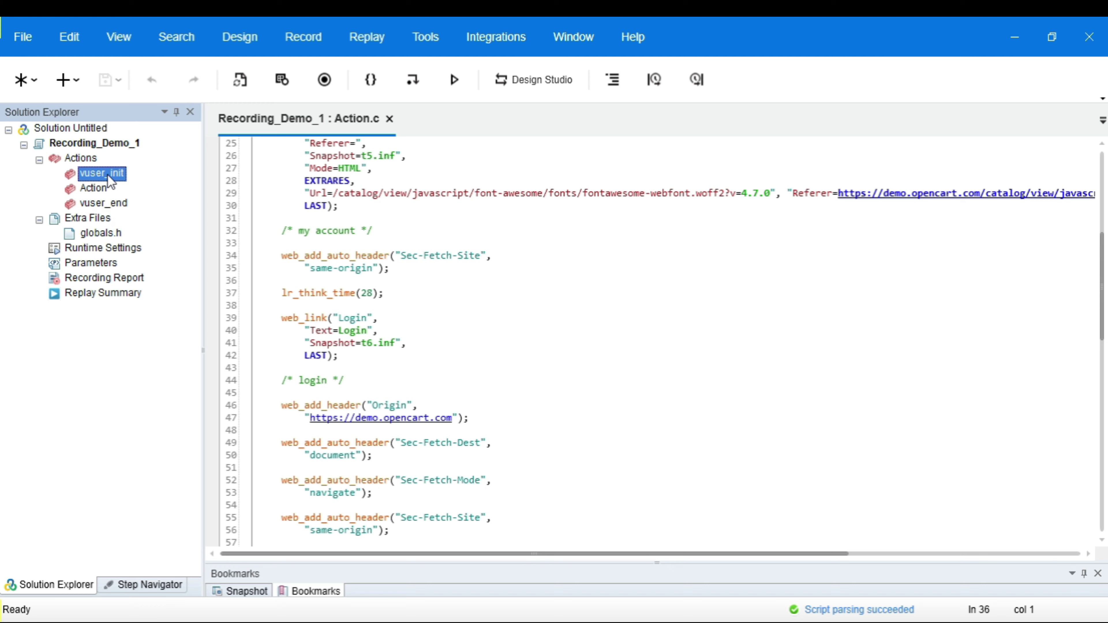
pyautogui.click(99, 190)
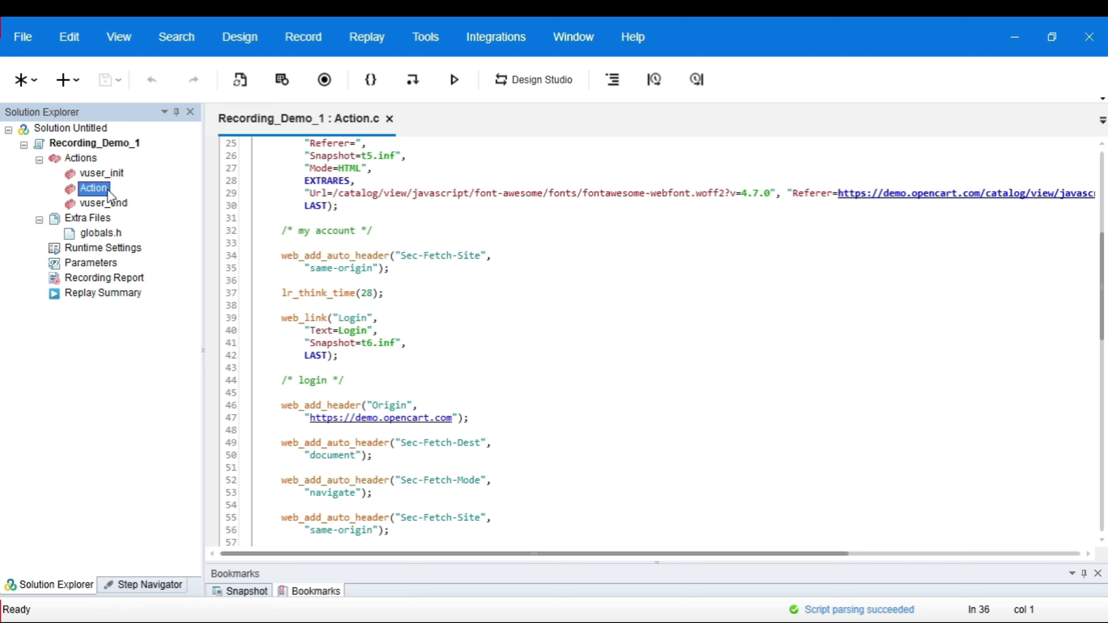
pyautogui.click(123, 208)
# Step: Create a new action named AddtoCart in the Recording_Demo_1 script and select it
pyautogui.click(92, 155)
pyautogui.rightClick(92, 156)
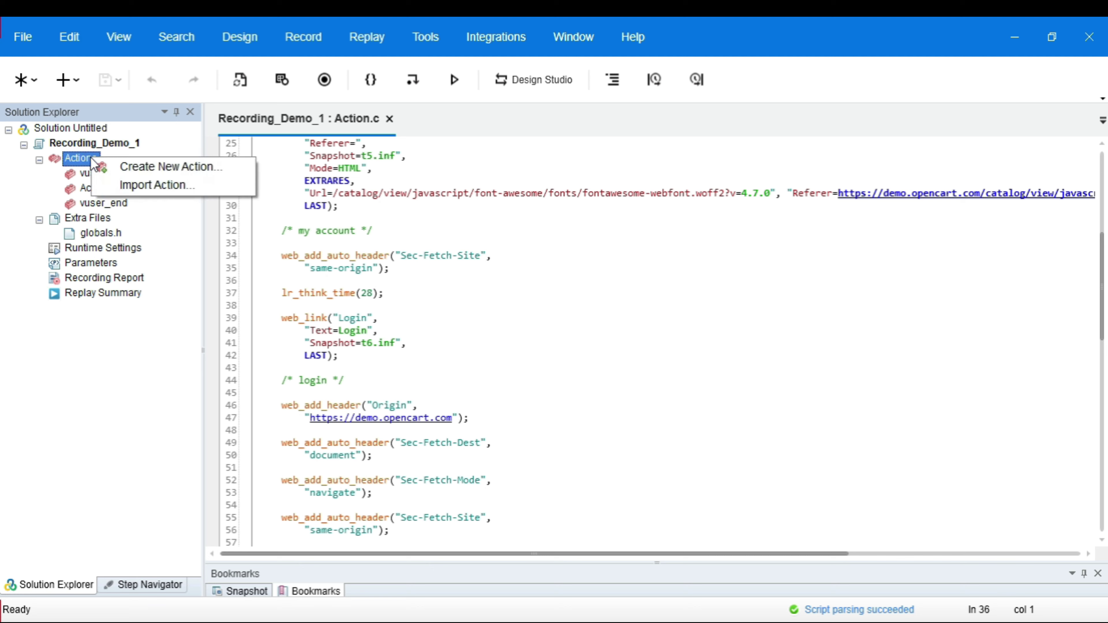
pyautogui.click(139, 171)
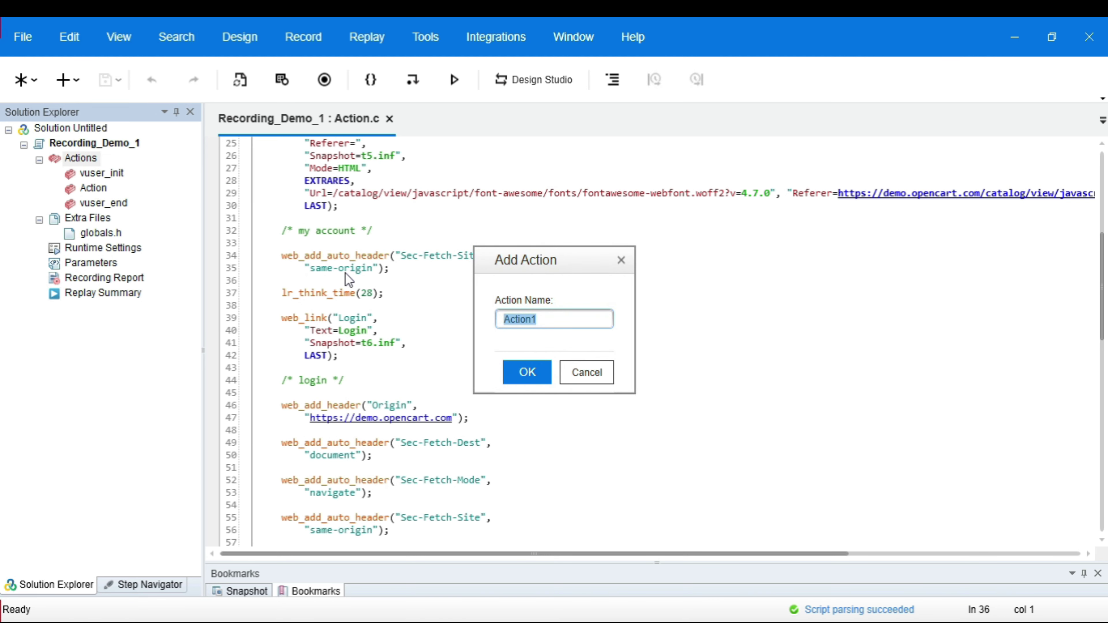
pyautogui.write('AddtoCart')
pyautogui.click(523, 366)
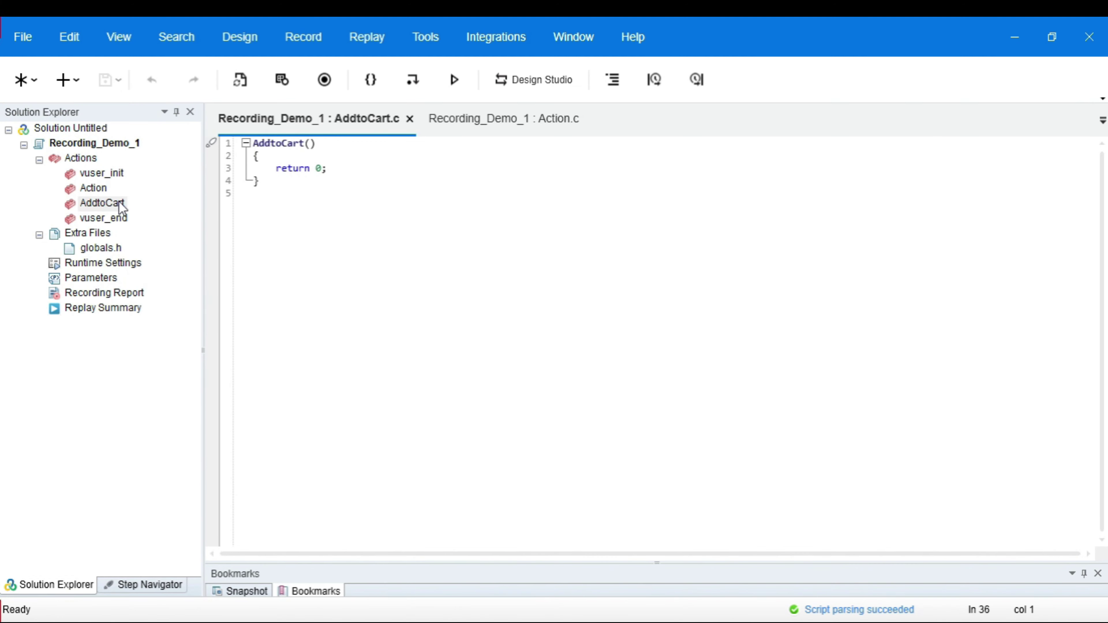
pyautogui.click(100, 204)
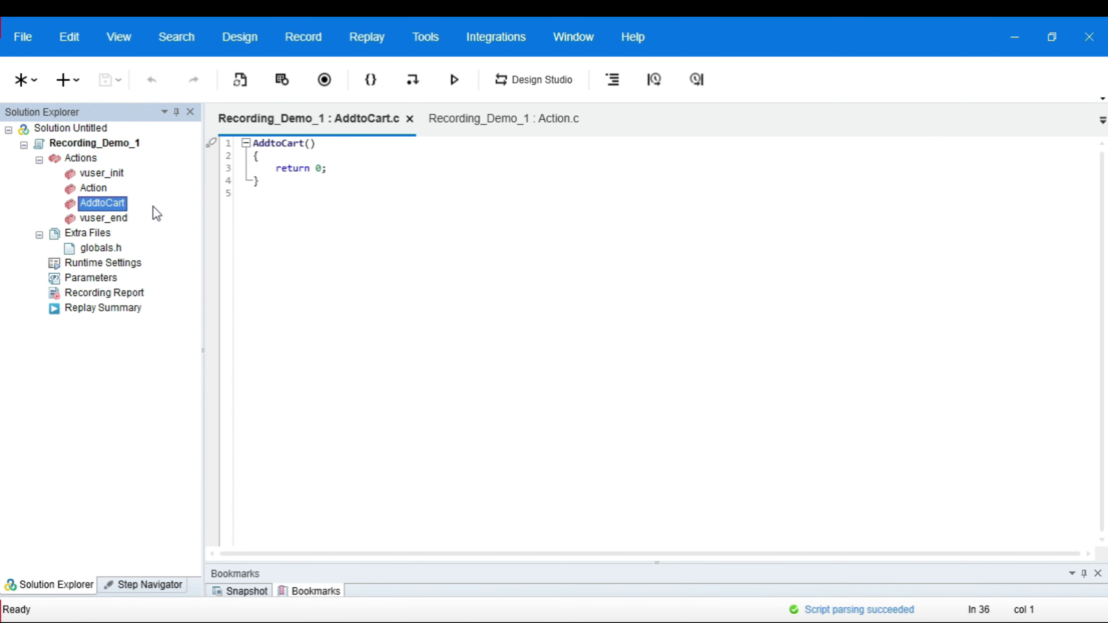
# Step: Rename the recorded action named Action to Checkout and view its function name in the code
pyautogui.click(84, 192)
pyautogui.rightClick(84, 192)
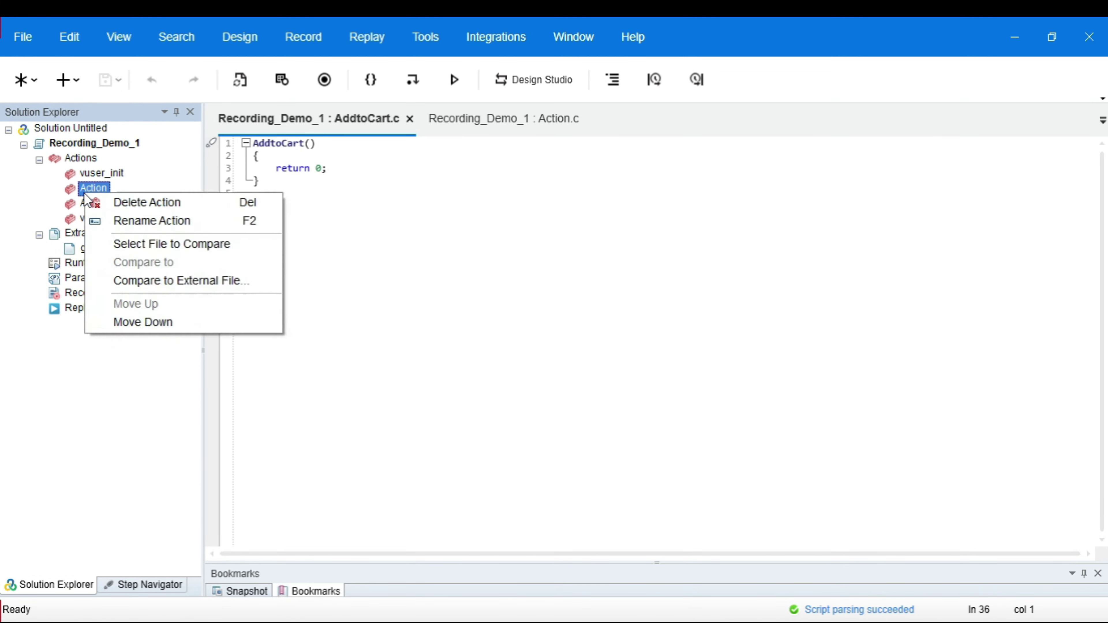
pyautogui.click(146, 221)
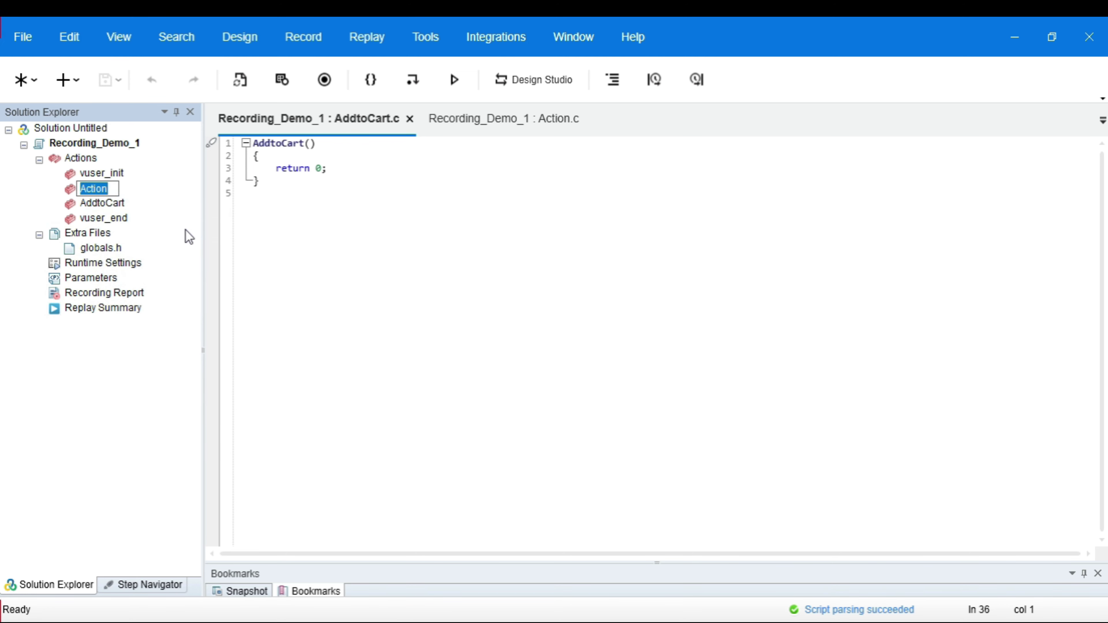
pyautogui.write('Checkout')
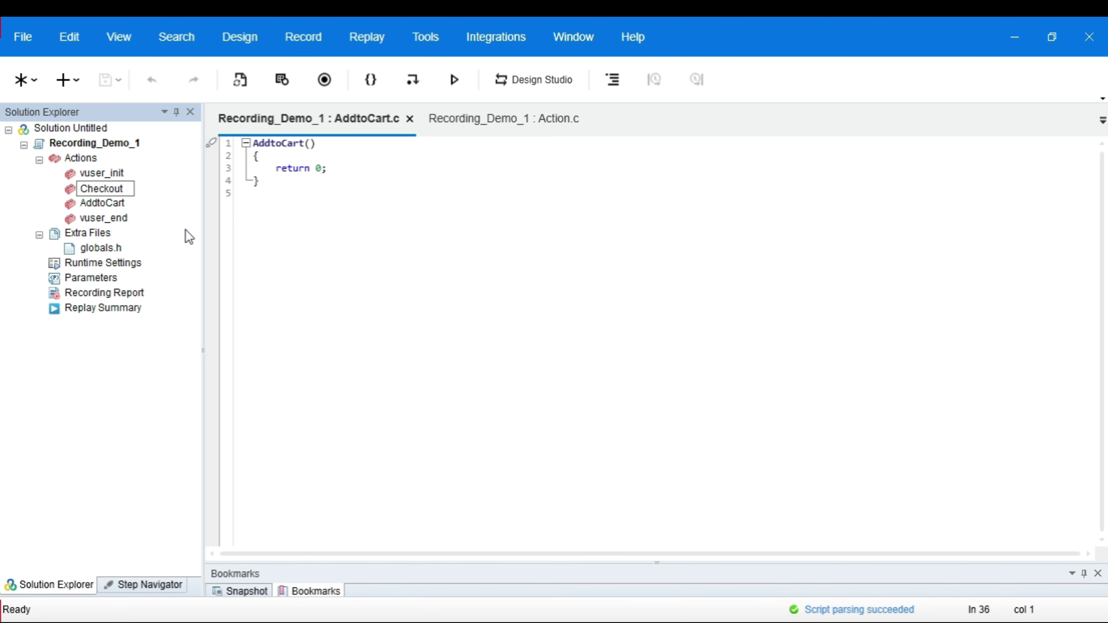
pyautogui.press('Return')
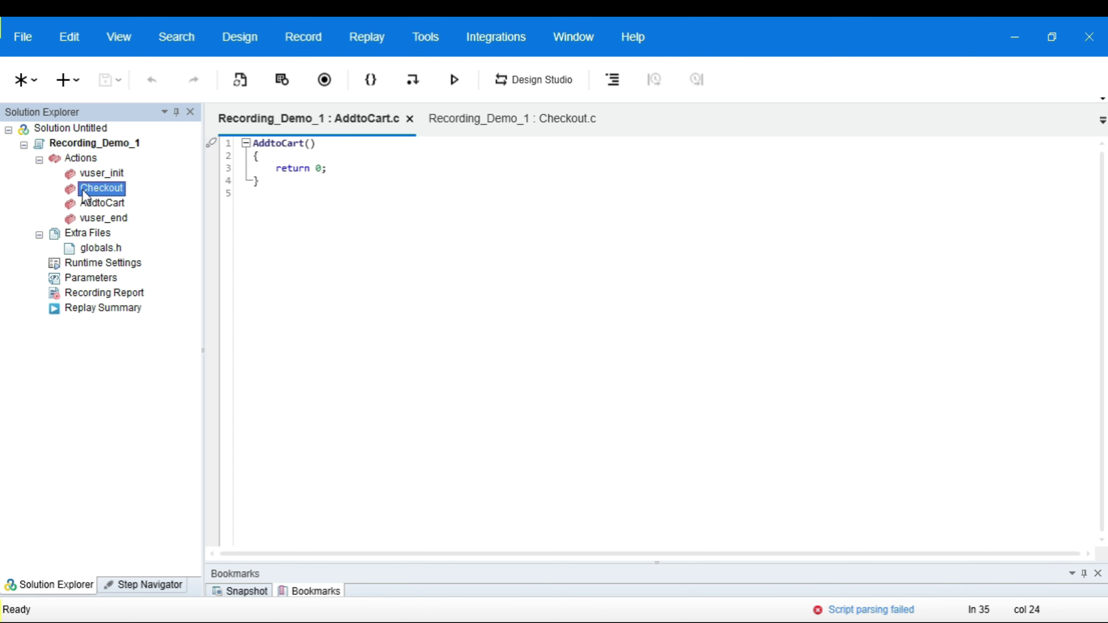
pyautogui.click(543, 122)
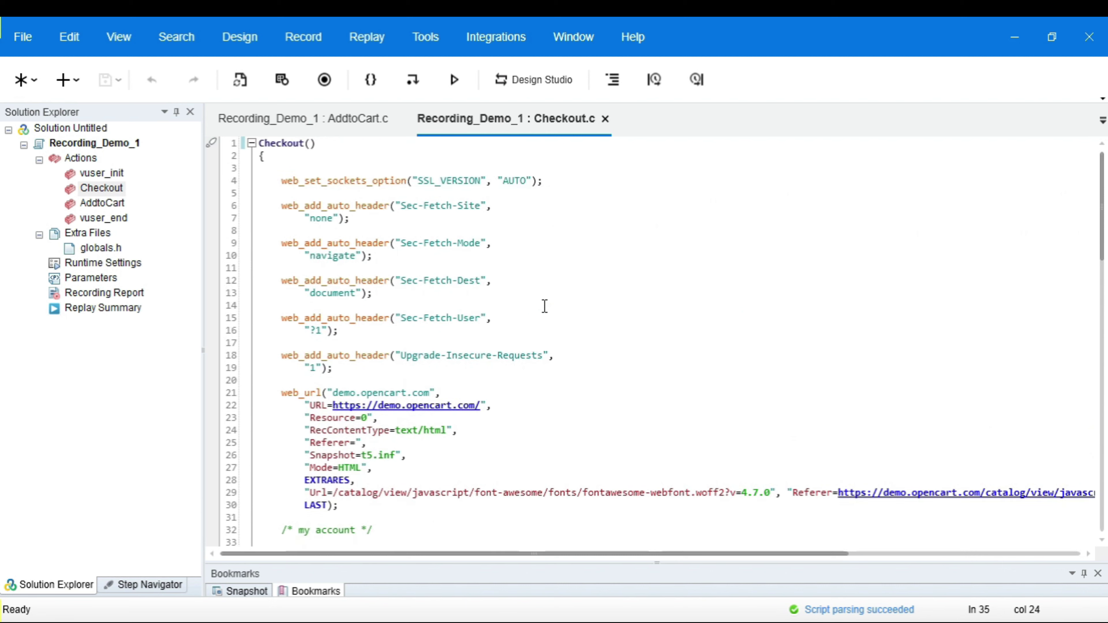
pyautogui.click(279, 144)
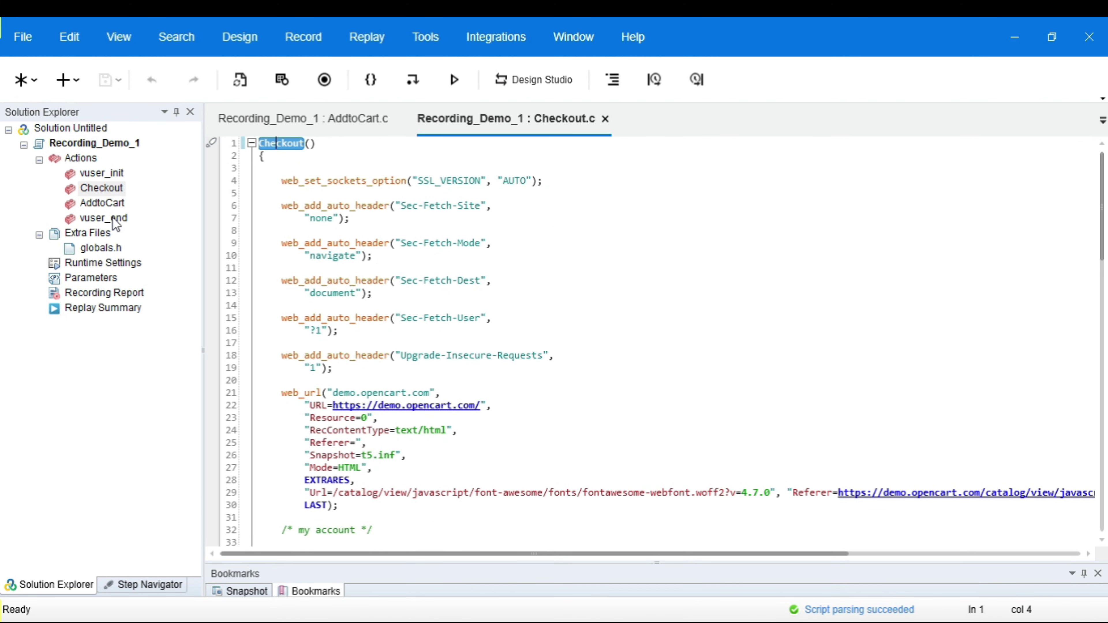
# Step: Create two more actions in the script, named Browse and Search
pyautogui.click(82, 161)
pyautogui.rightClick(84, 167)
pyautogui.click(183, 169)
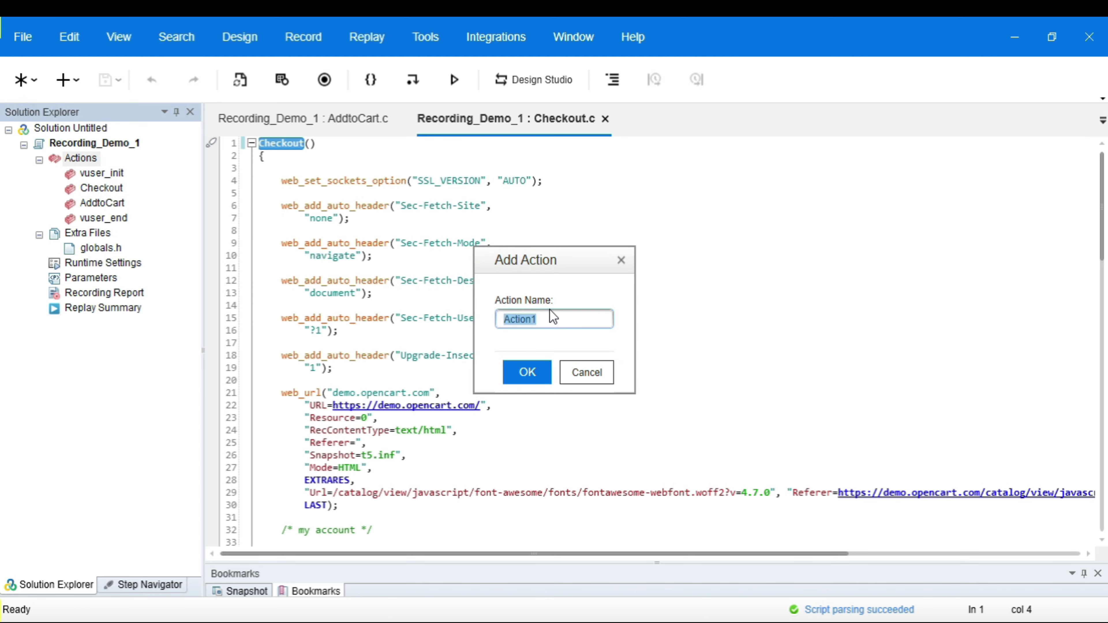
pyautogui.write('Browse')
pyautogui.click(527, 372)
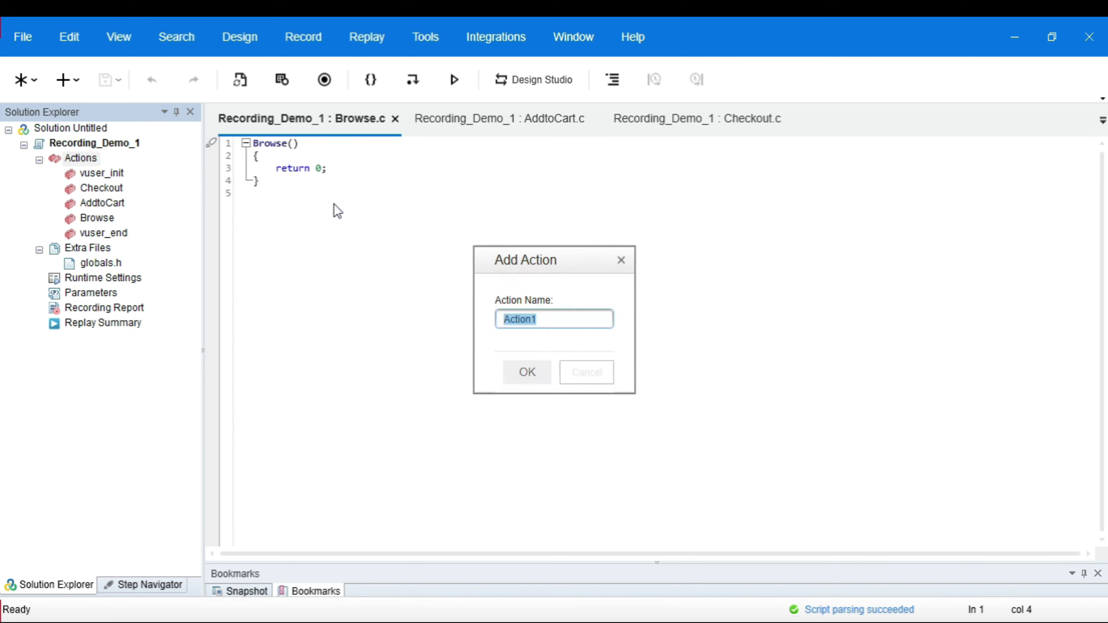
pyautogui.write('Search')
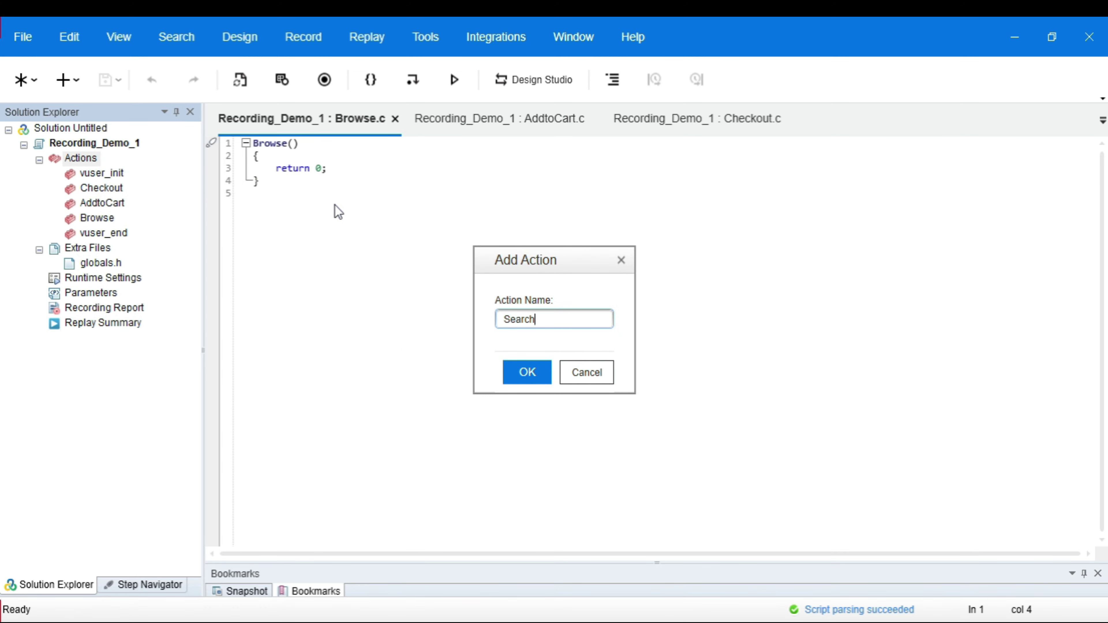
pyautogui.press('Return')
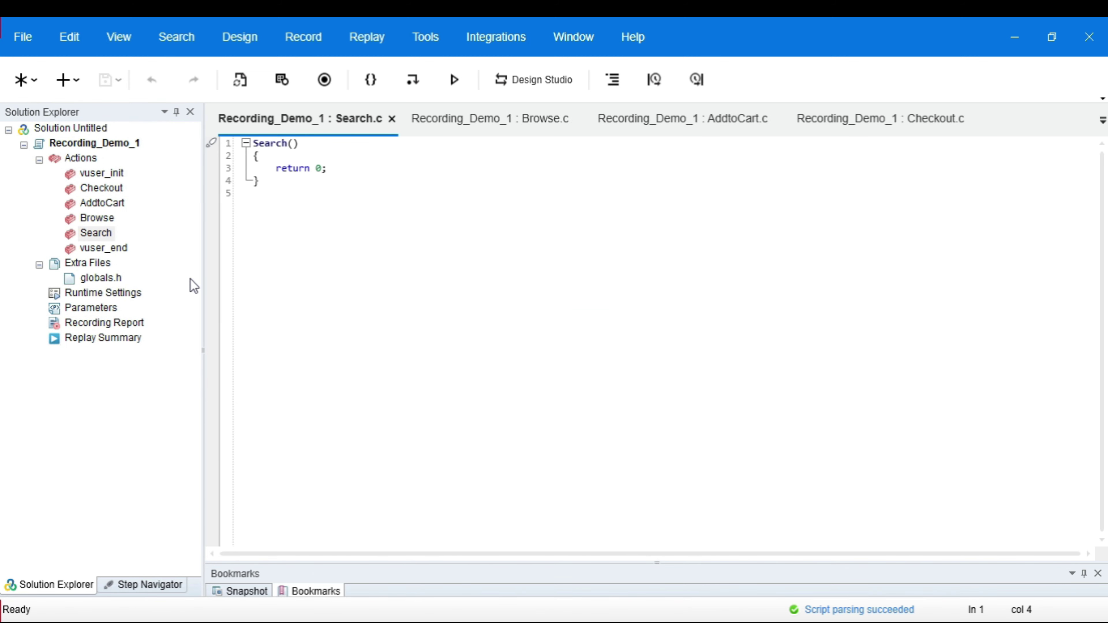
pyautogui.click(94, 233)
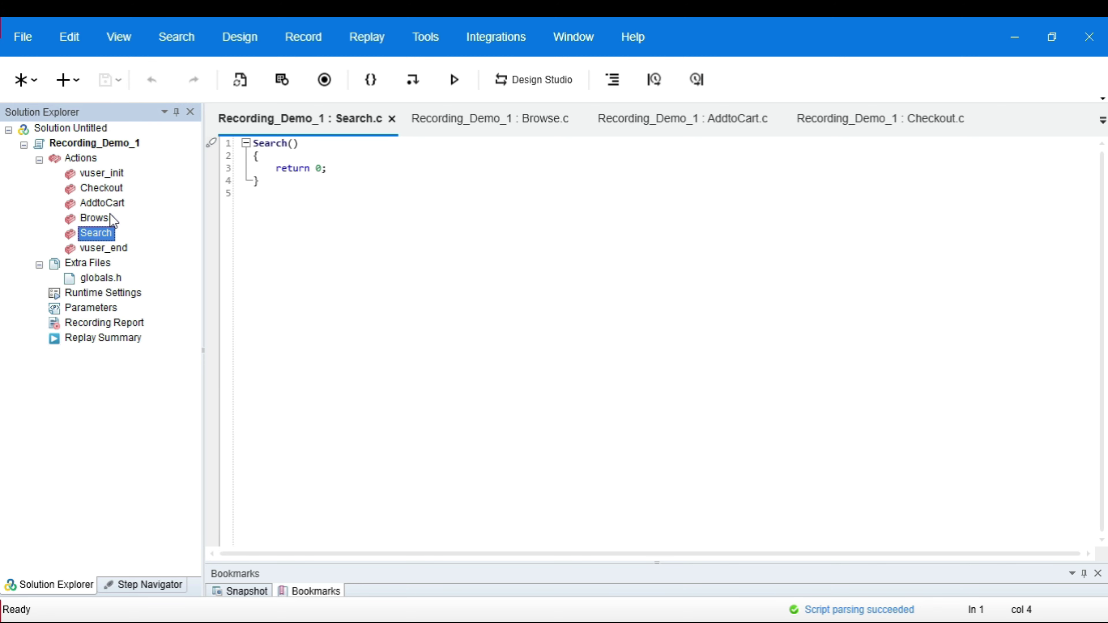
pyautogui.rightClick(99, 233)
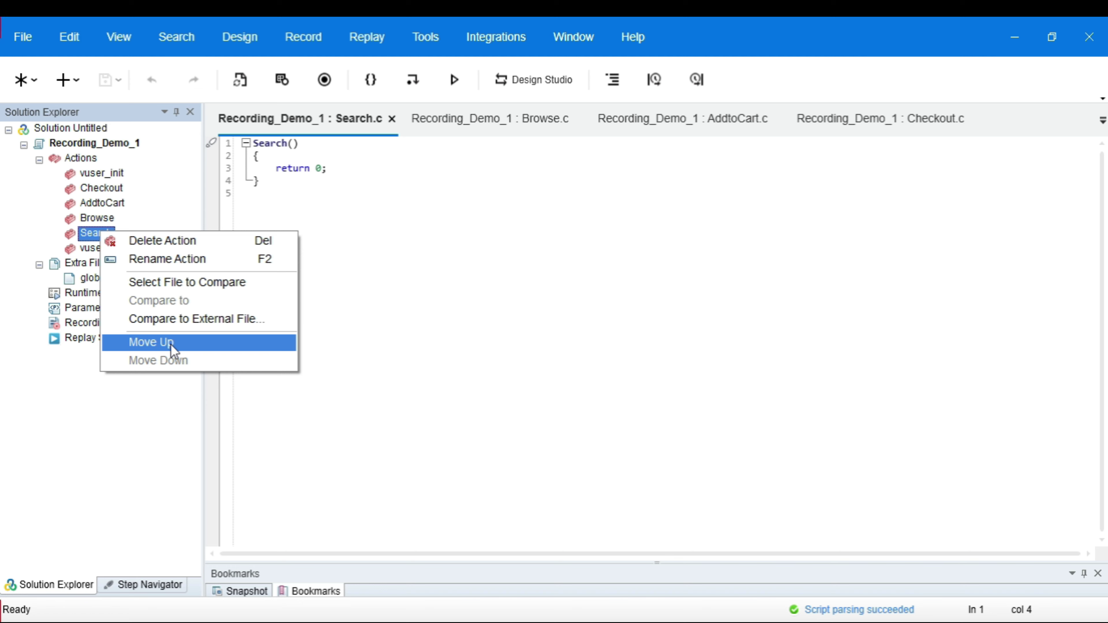
pyautogui.click(484, 247)
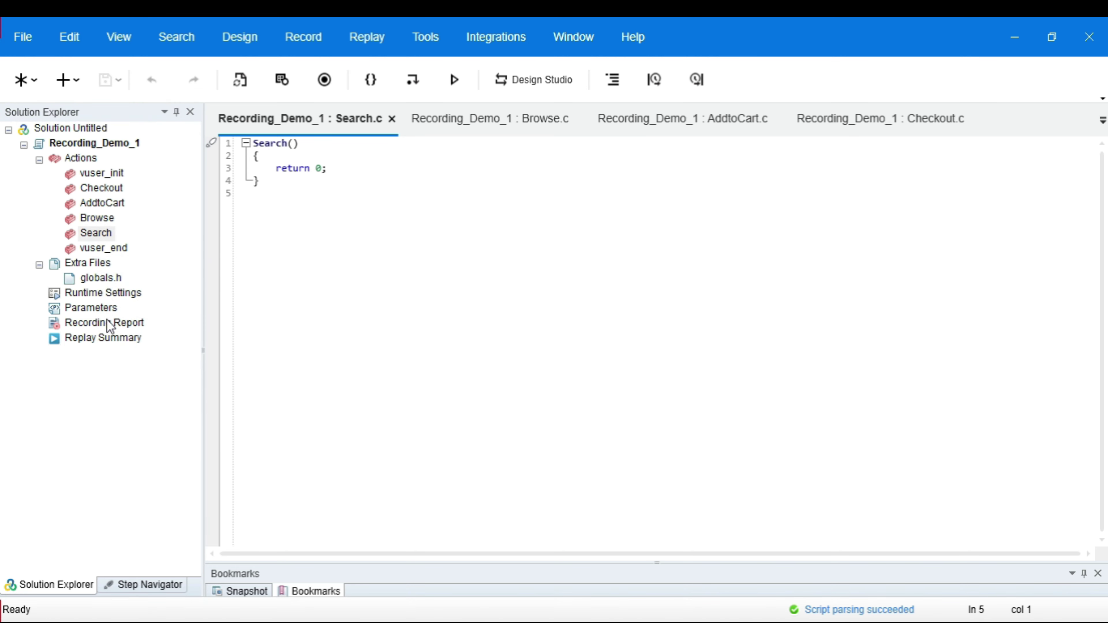
# Step: Open the Run Logic view in the runtime settings of Recording_Demo_1
pyautogui.click(59, 297)
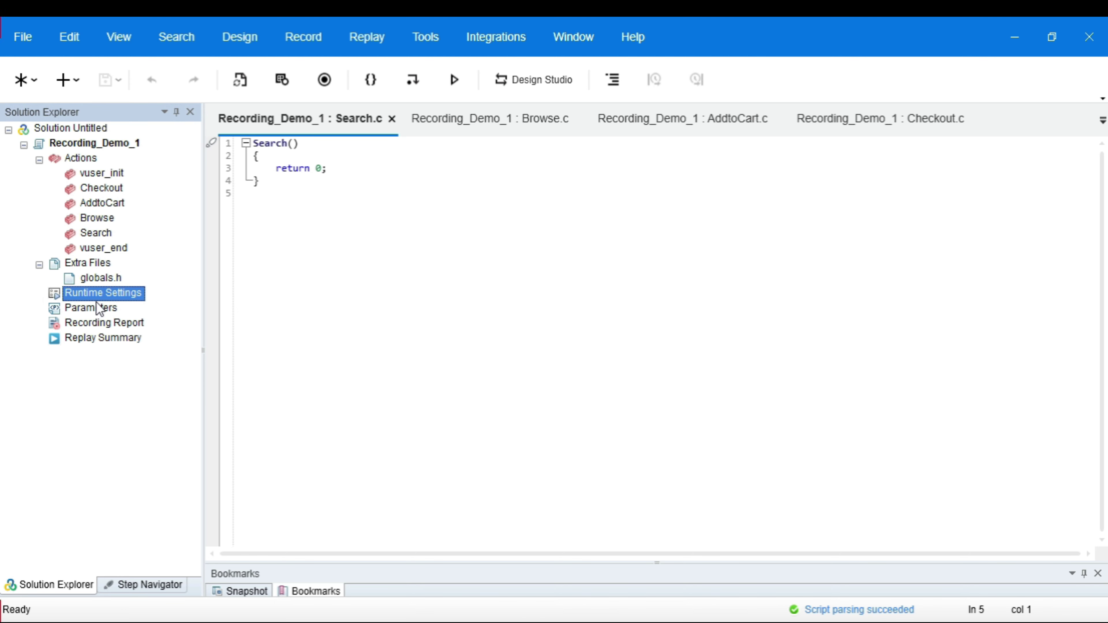
pyautogui.click(381, 40)
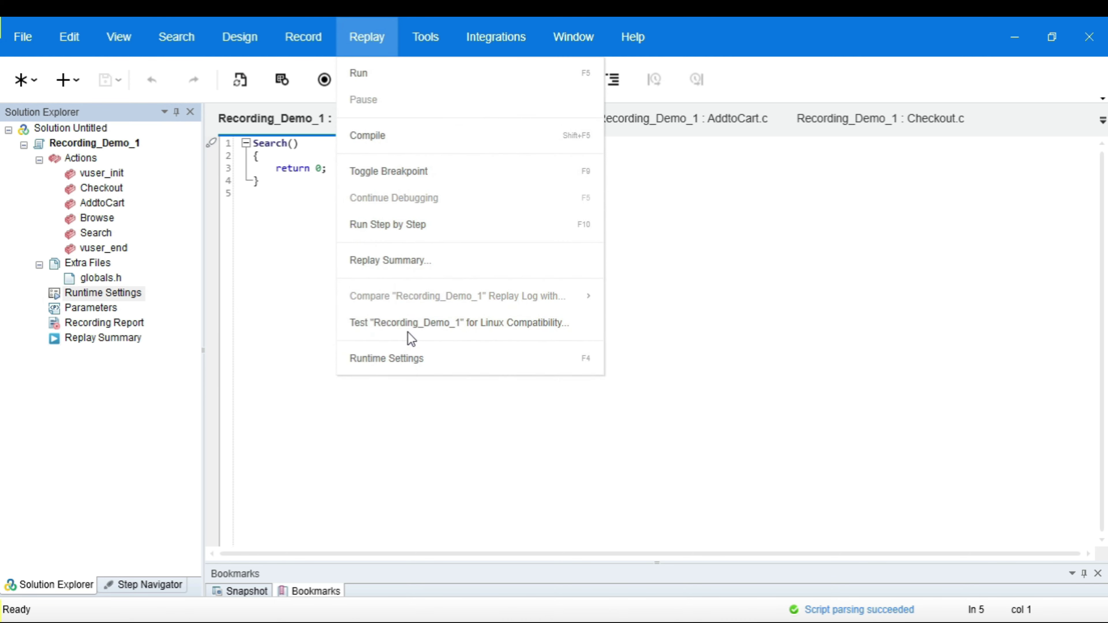
pyautogui.click(433, 357)
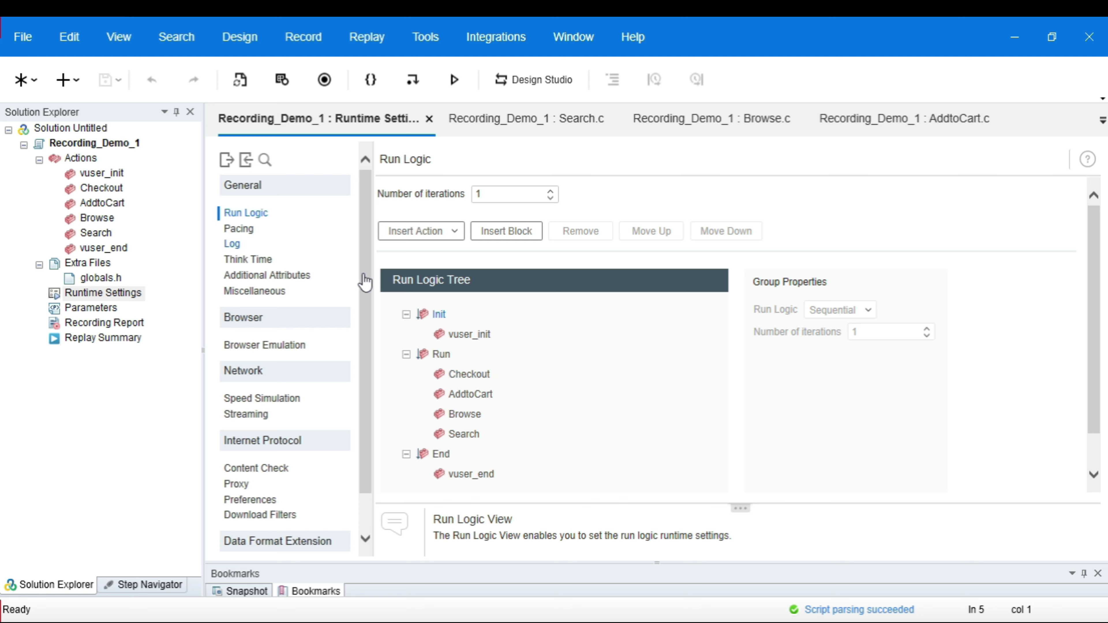
# Step: Examine the Init, Run and End groups and the vuser_init and vuser_end actions in the run logic tree
pyautogui.click(435, 318)
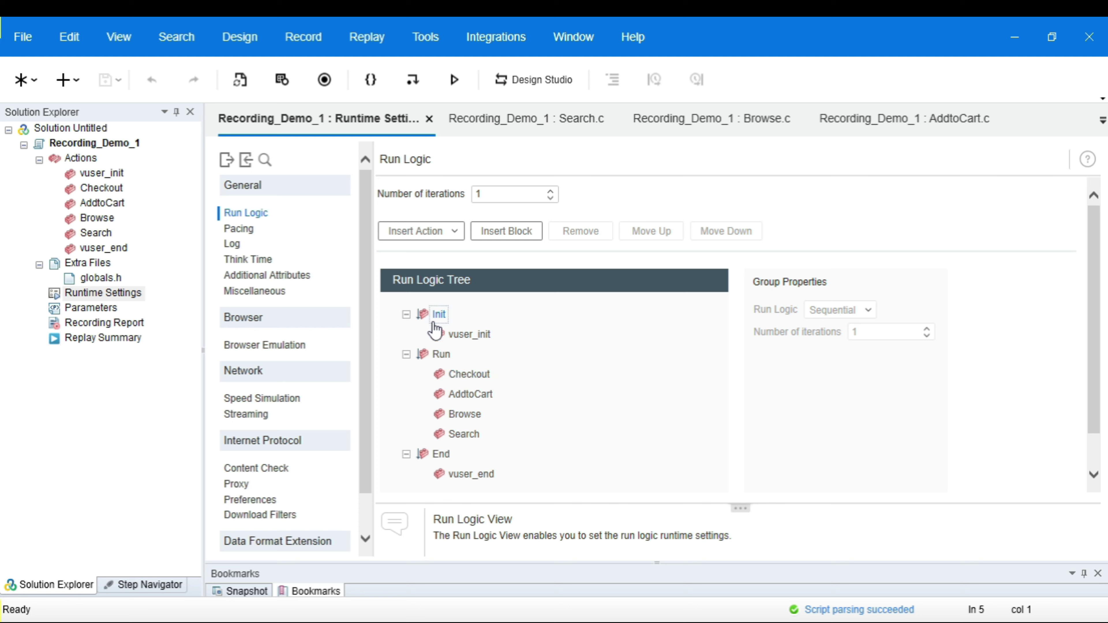
pyautogui.click(445, 361)
pyautogui.click(443, 457)
pyautogui.click(456, 335)
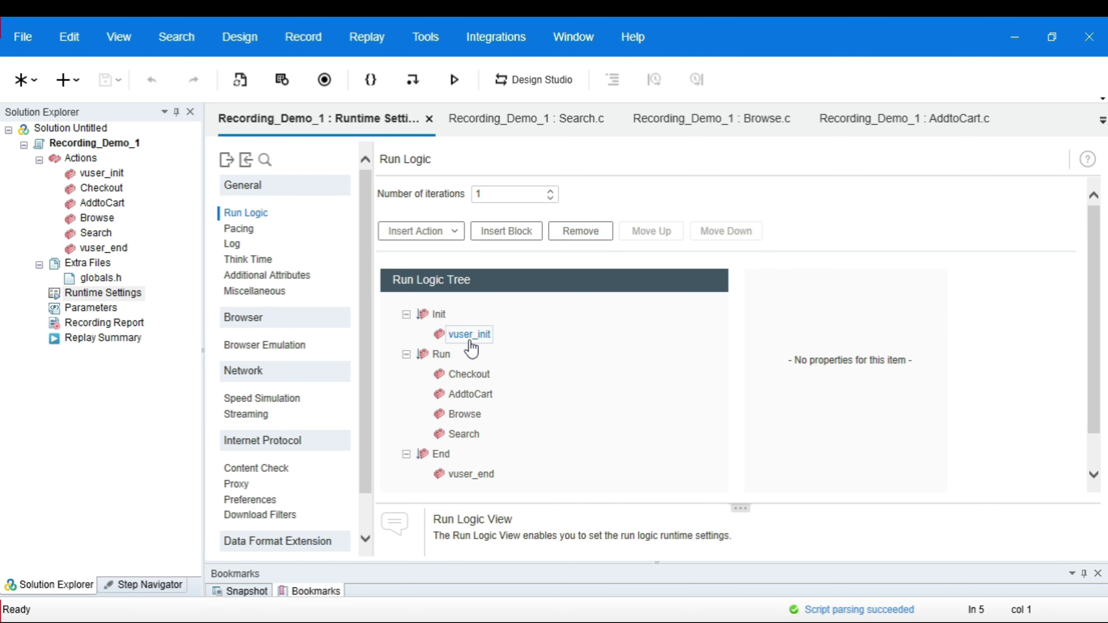
pyautogui.click(443, 354)
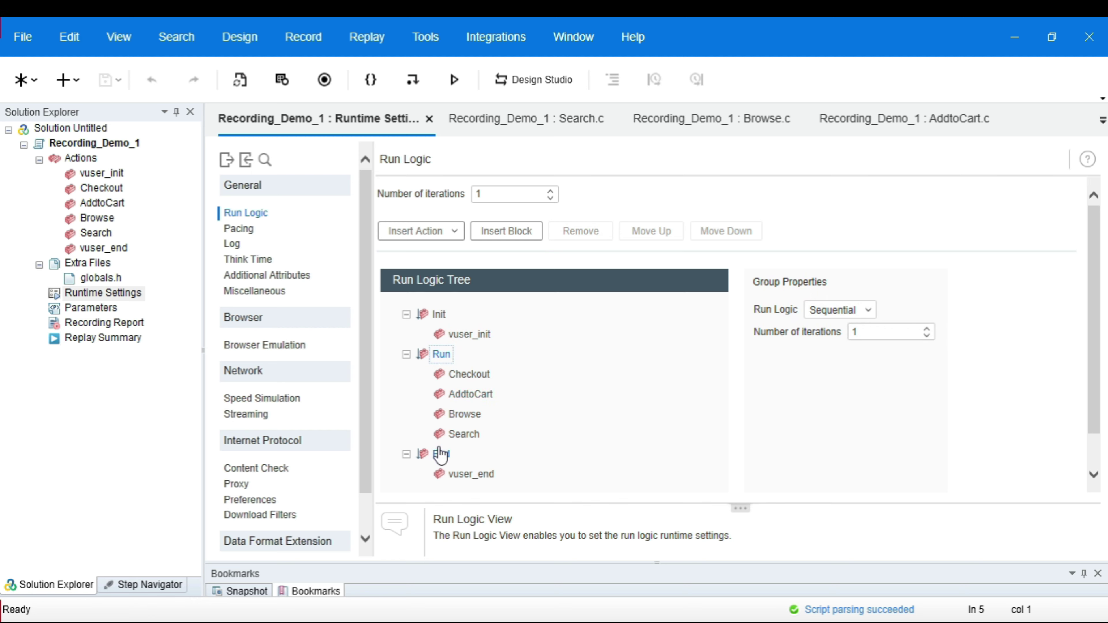
pyautogui.click(441, 456)
pyautogui.click(472, 475)
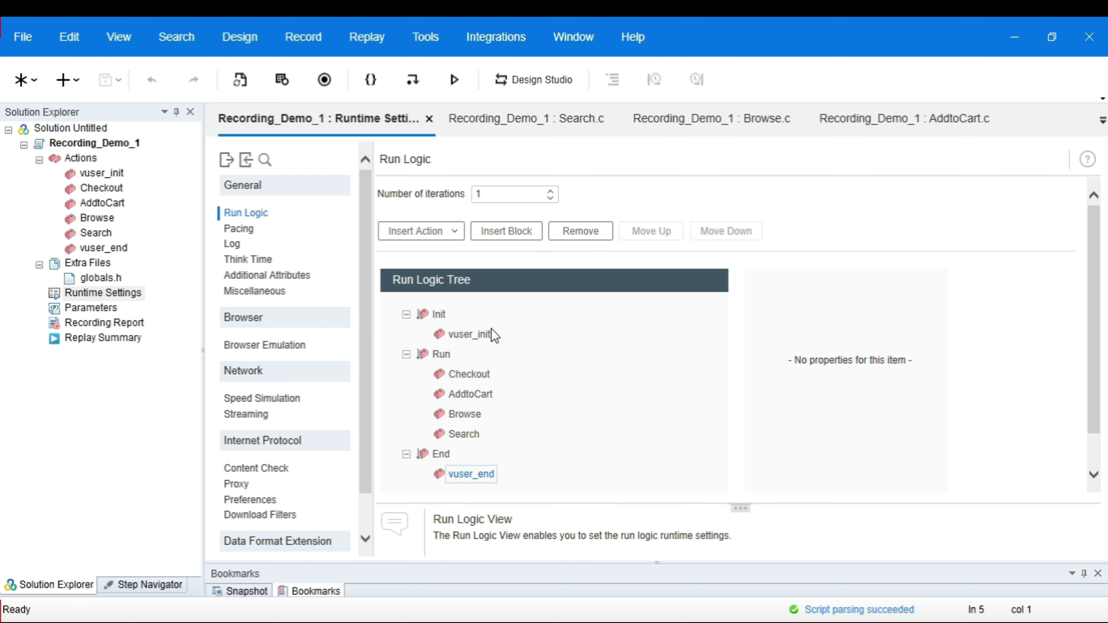
# Step: Set the script's number of iterations to 10 in the run logic
pyautogui.click(501, 196)
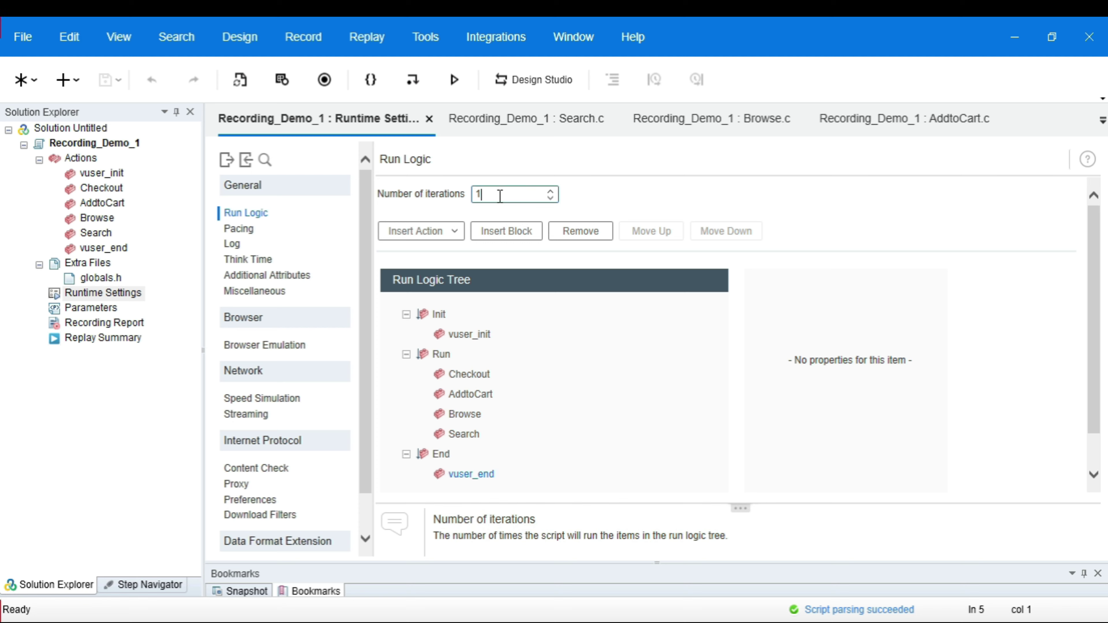
pyautogui.click(437, 315)
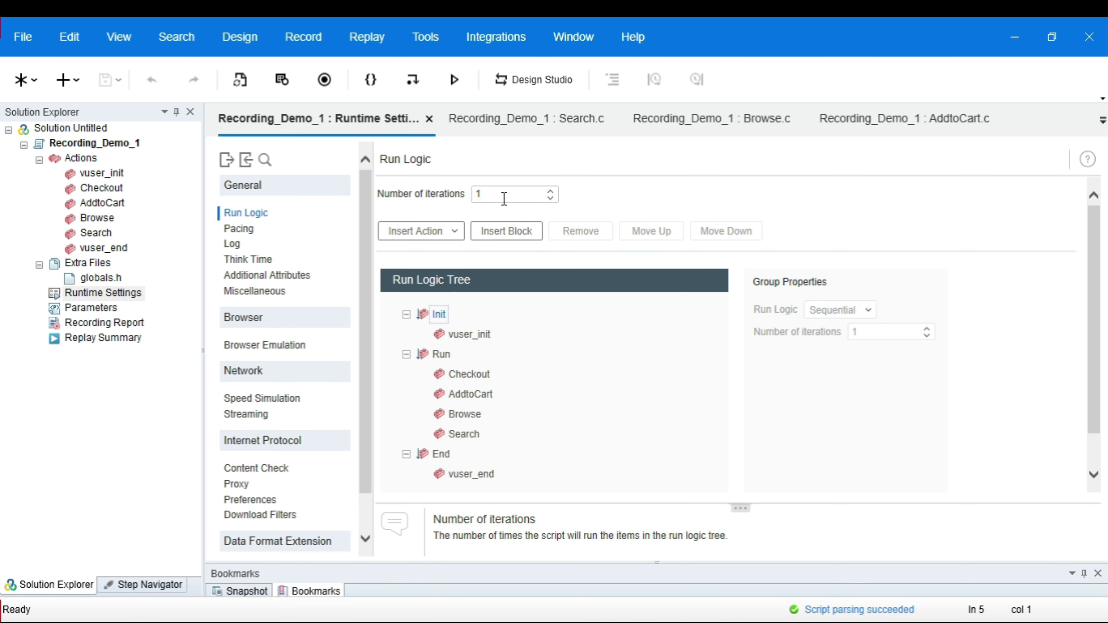
pyautogui.click(502, 195)
pyautogui.doubleClick(513, 200)
pyautogui.click(532, 199)
pyautogui.click(519, 347)
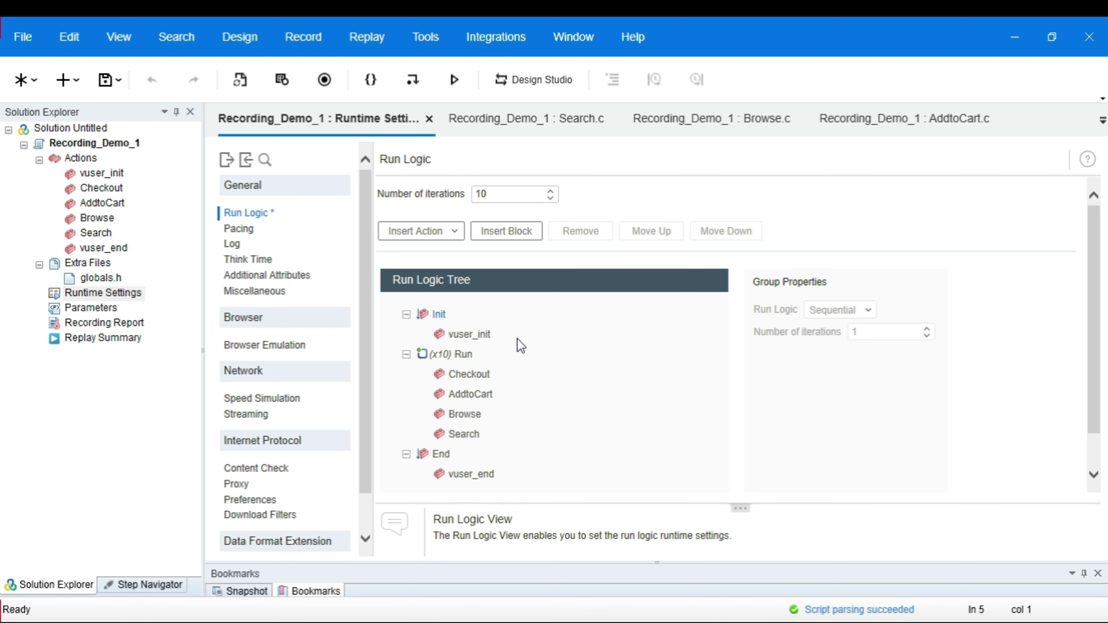
# Step: Compare the iteration properties of the Run group with those of Init, vuser_init and vuser_end
pyautogui.click(463, 354)
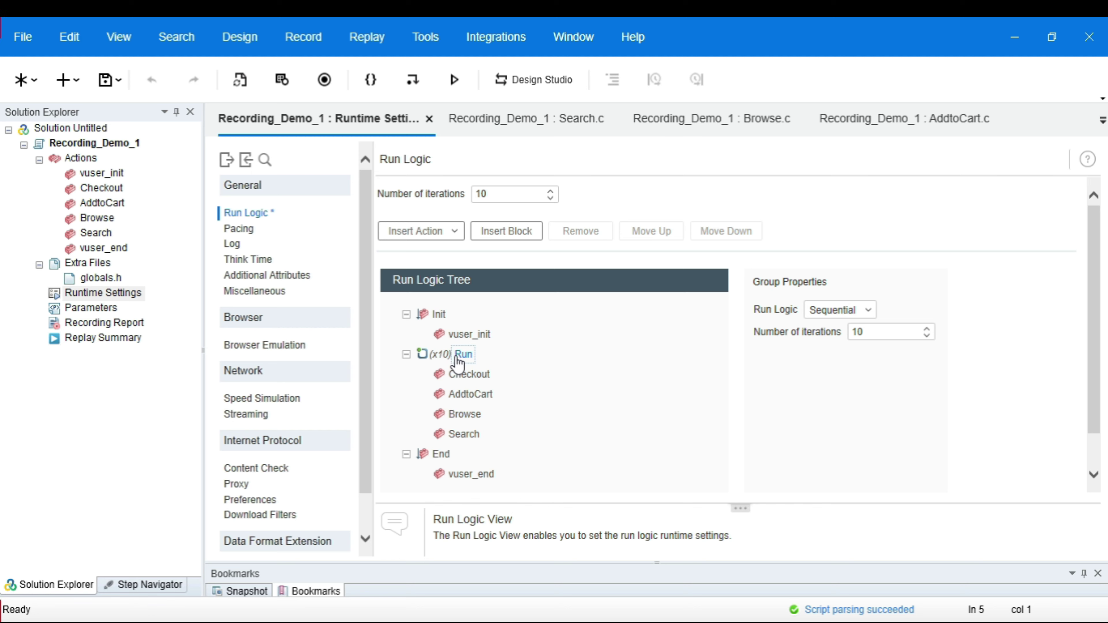
pyautogui.click(497, 199)
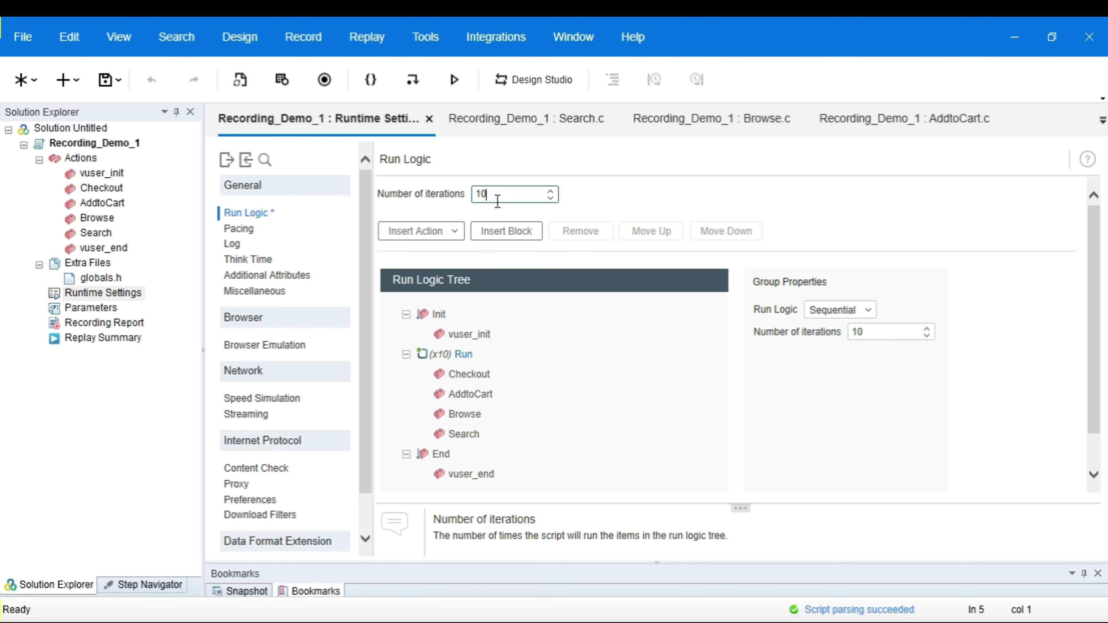
pyautogui.click(440, 318)
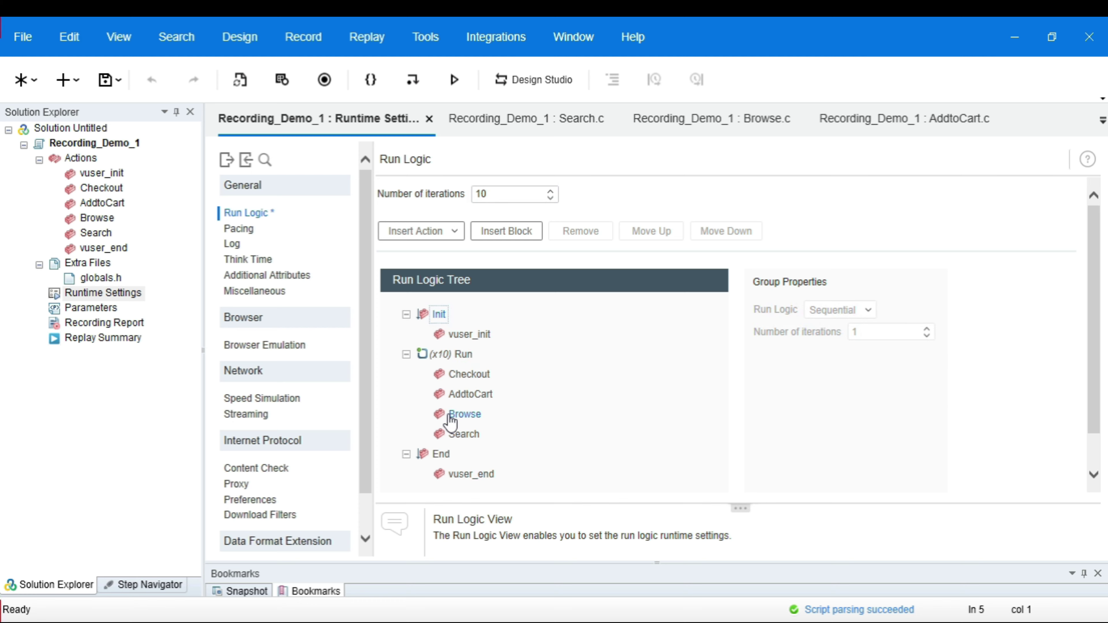
pyautogui.click(466, 336)
pyautogui.click(471, 475)
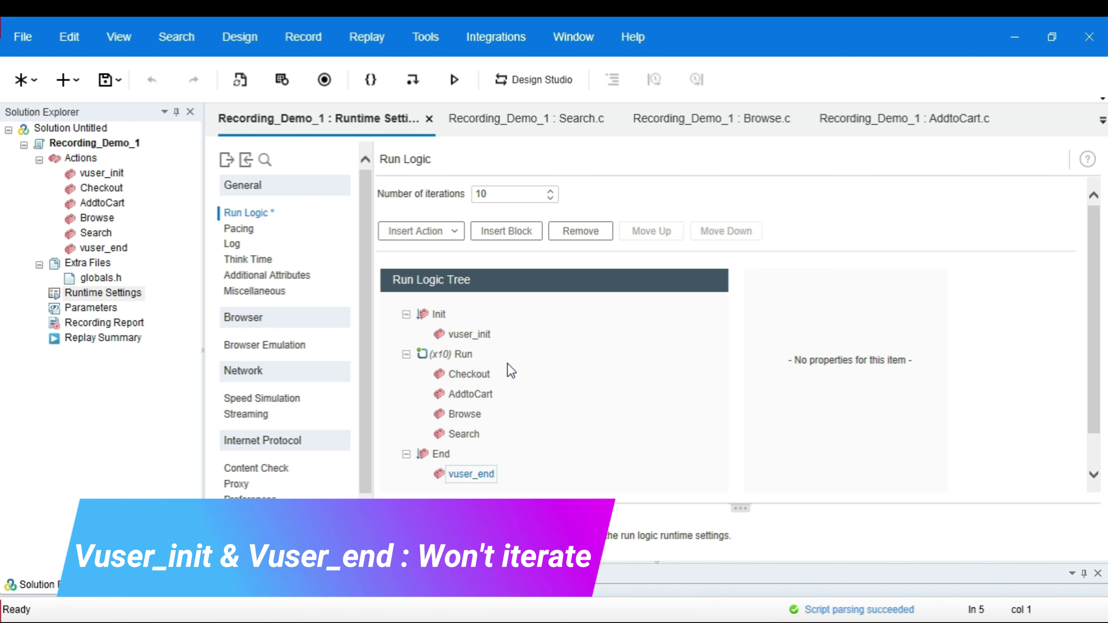
# Step: Remove the Search action from the Run group in the run logic tree
pyautogui.click(514, 200)
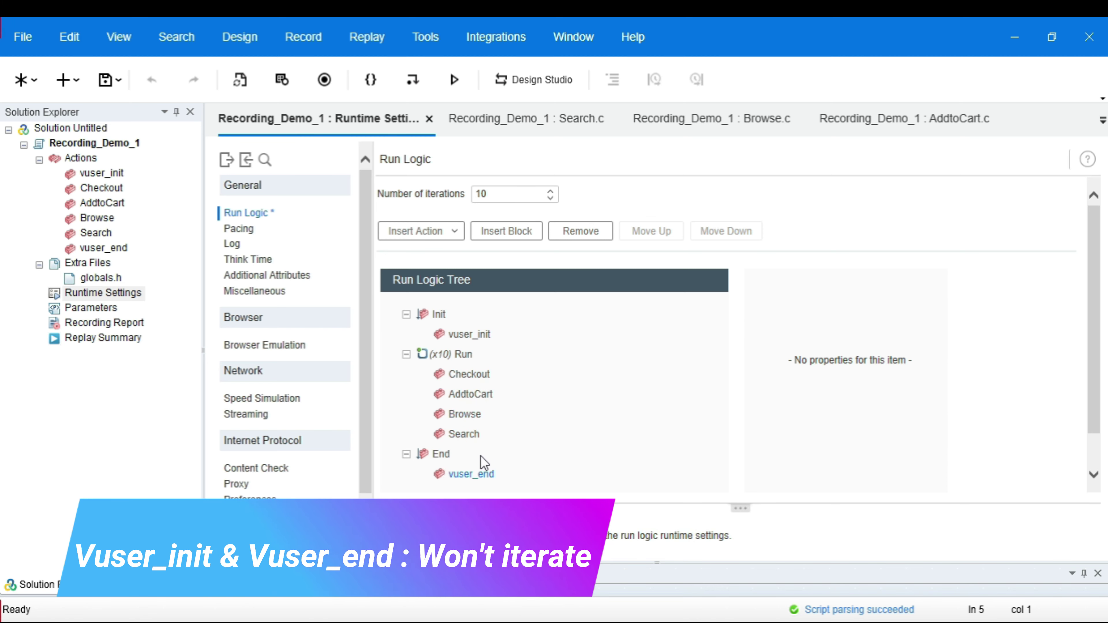
pyautogui.click(497, 194)
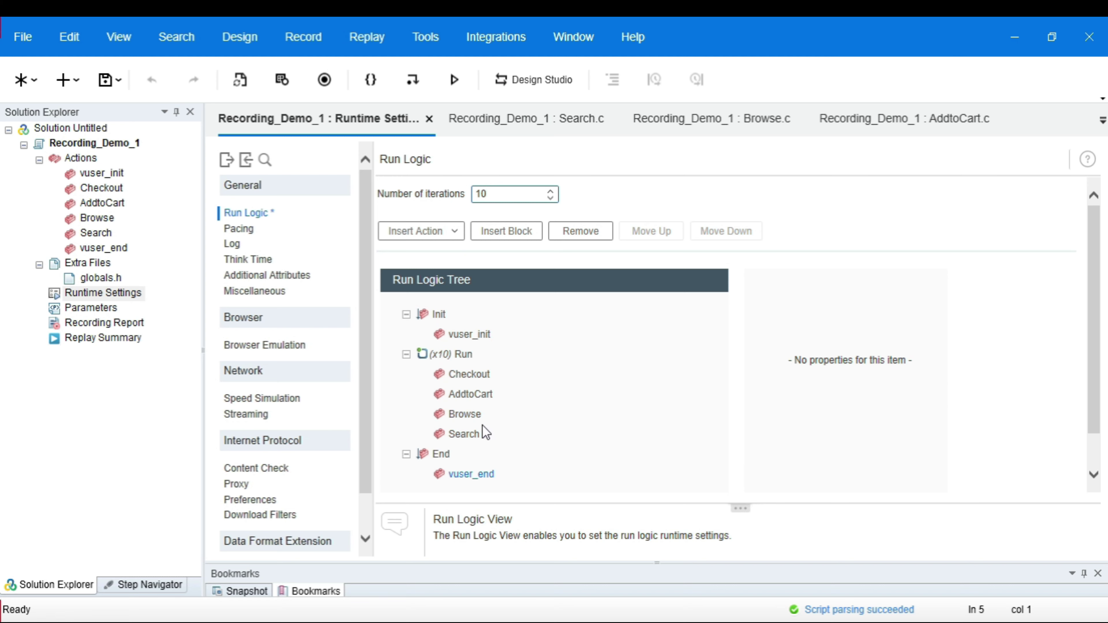
pyautogui.rightClick(475, 433)
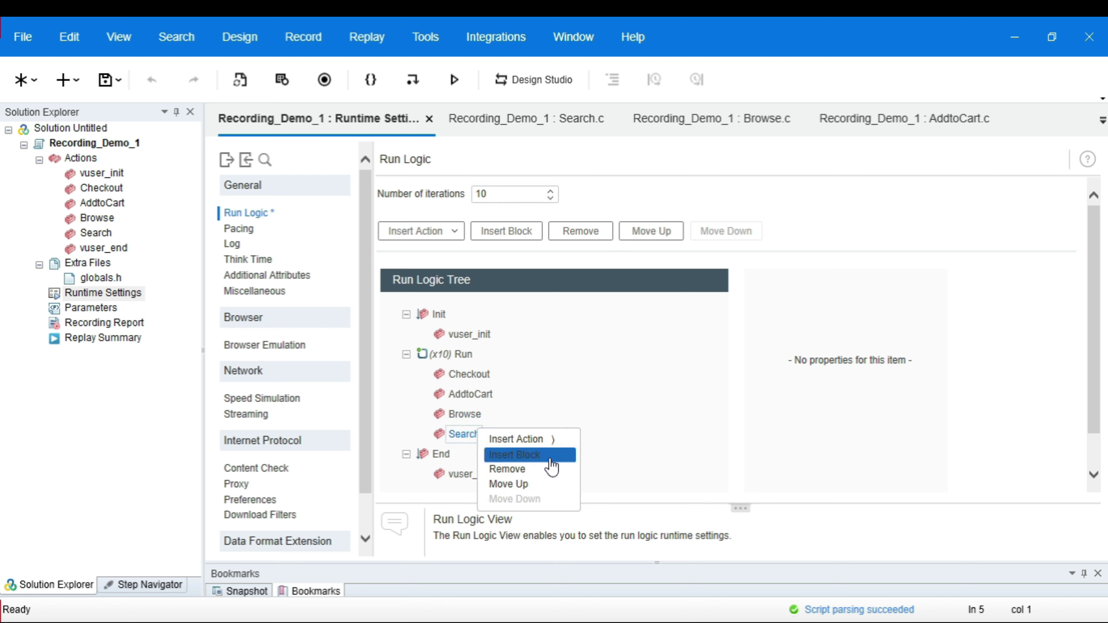
pyautogui.click(551, 469)
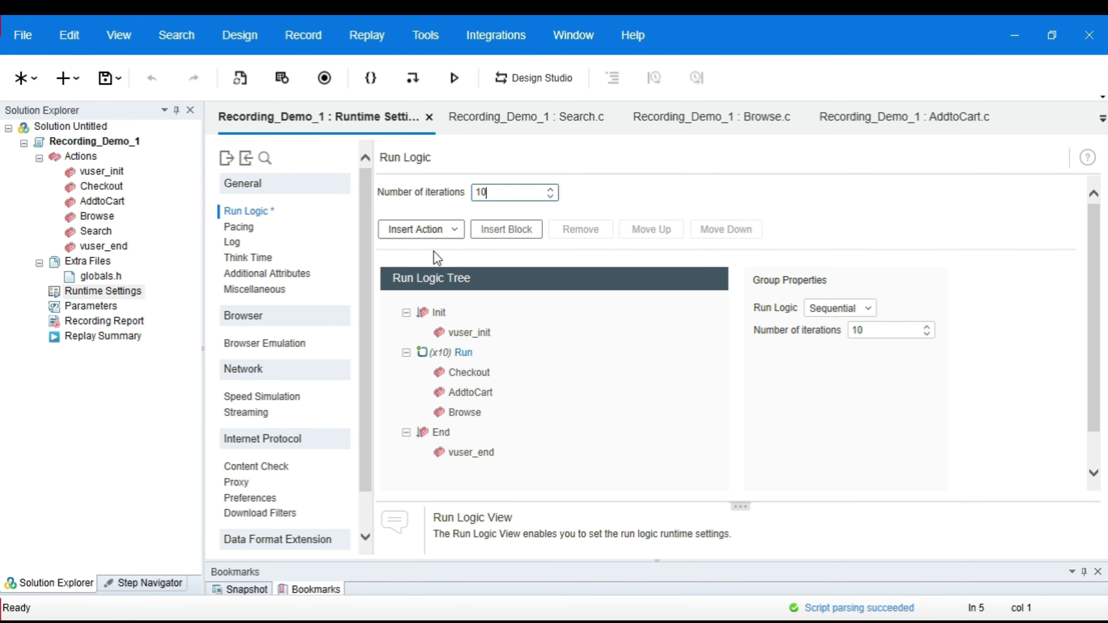
# Step: Insert the Search action into the Run group and reorder its actions as Search, Browse, AddtoCart, Checkout
pyautogui.click(437, 236)
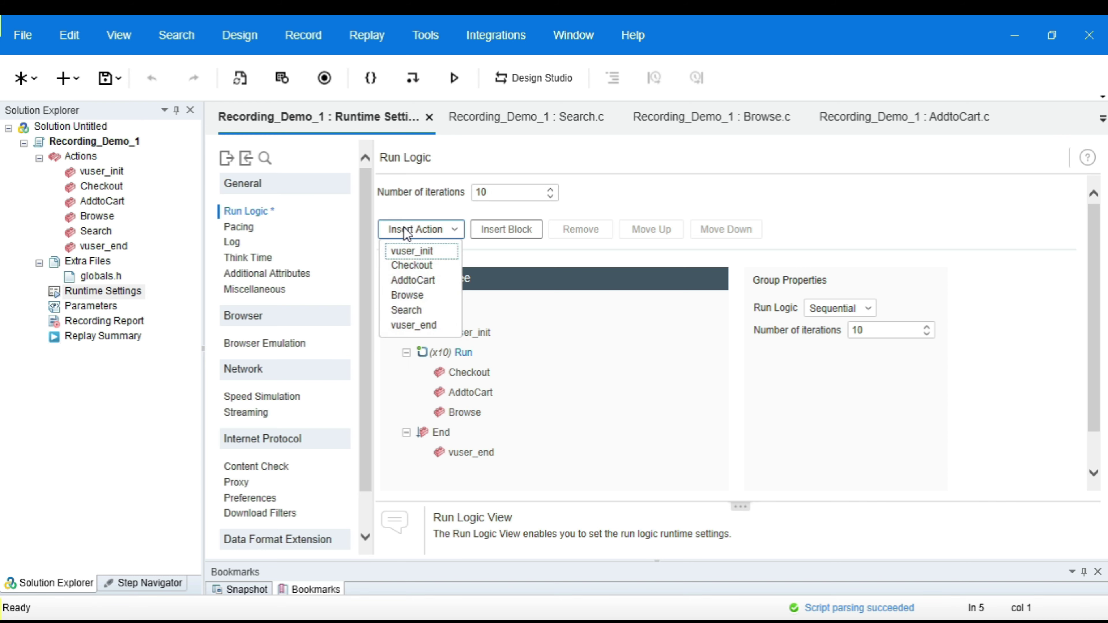
pyautogui.click(432, 311)
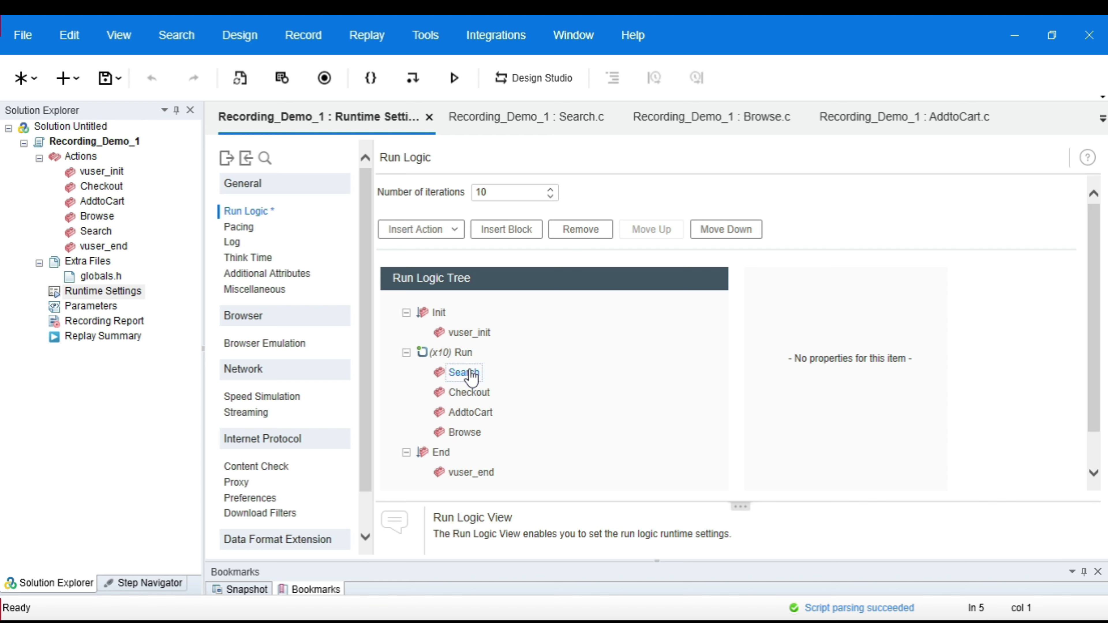
pyautogui.click(469, 433)
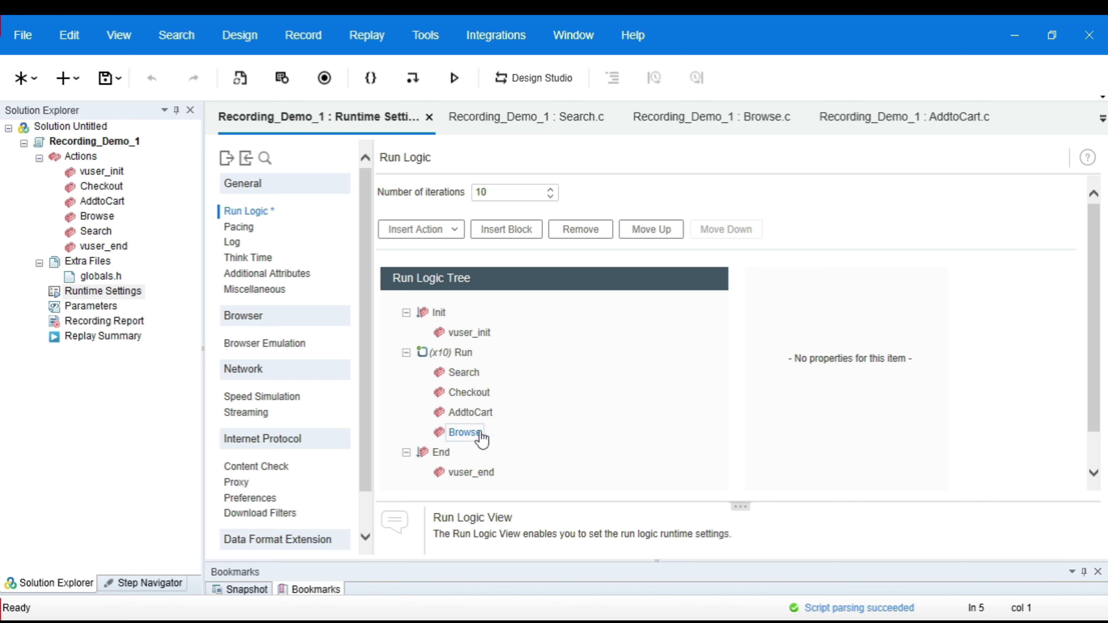
pyautogui.click(651, 230)
pyautogui.click(651, 231)
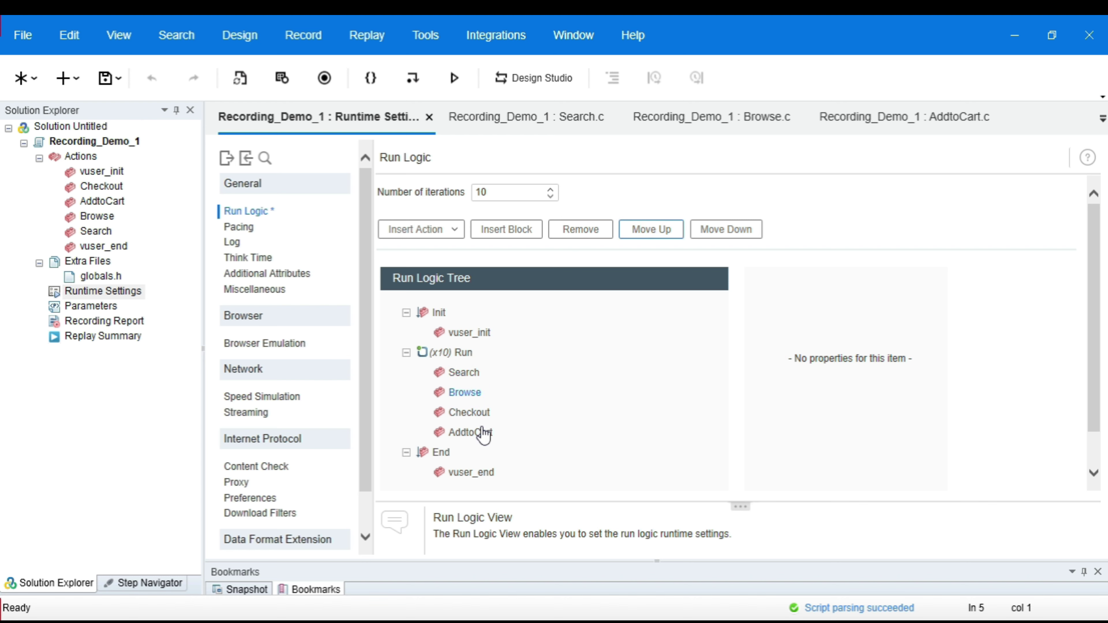
pyautogui.click(480, 433)
pyautogui.click(651, 231)
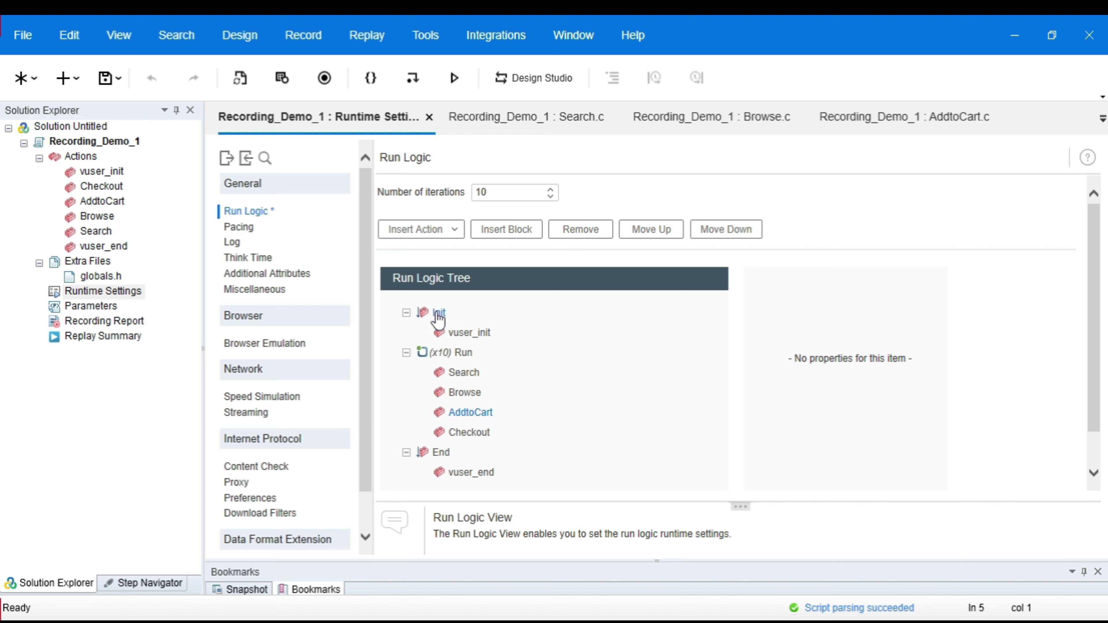
# Step: Review the execution order in the run logic tree from vuser_init through the Run actions to vuser_end
pyautogui.click(453, 335)
pyautogui.click(465, 378)
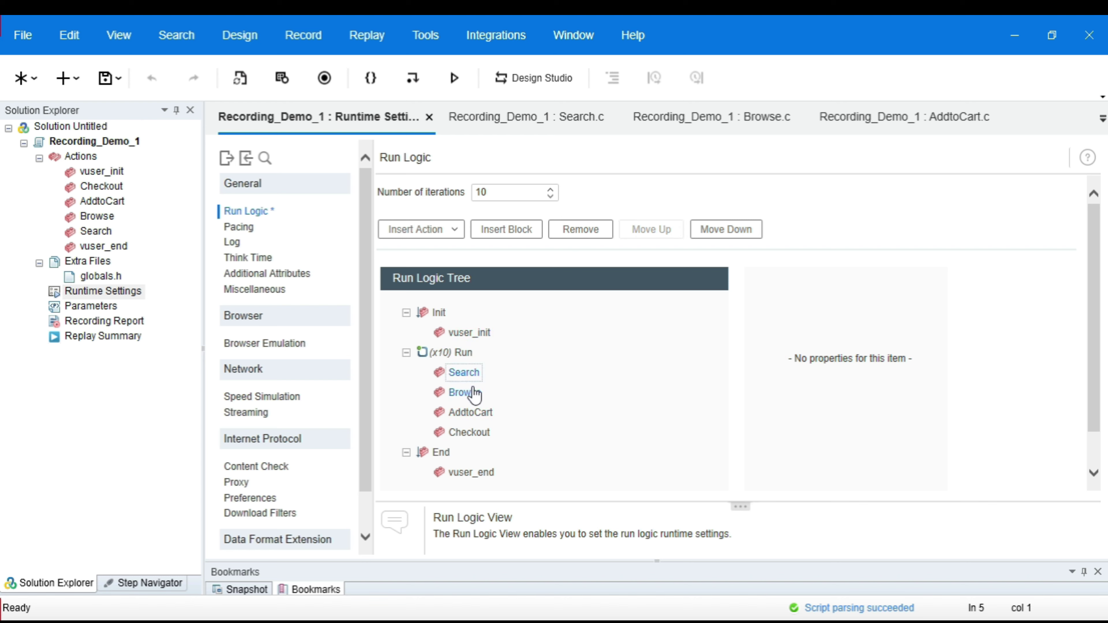
pyautogui.click(474, 394)
pyautogui.click(489, 418)
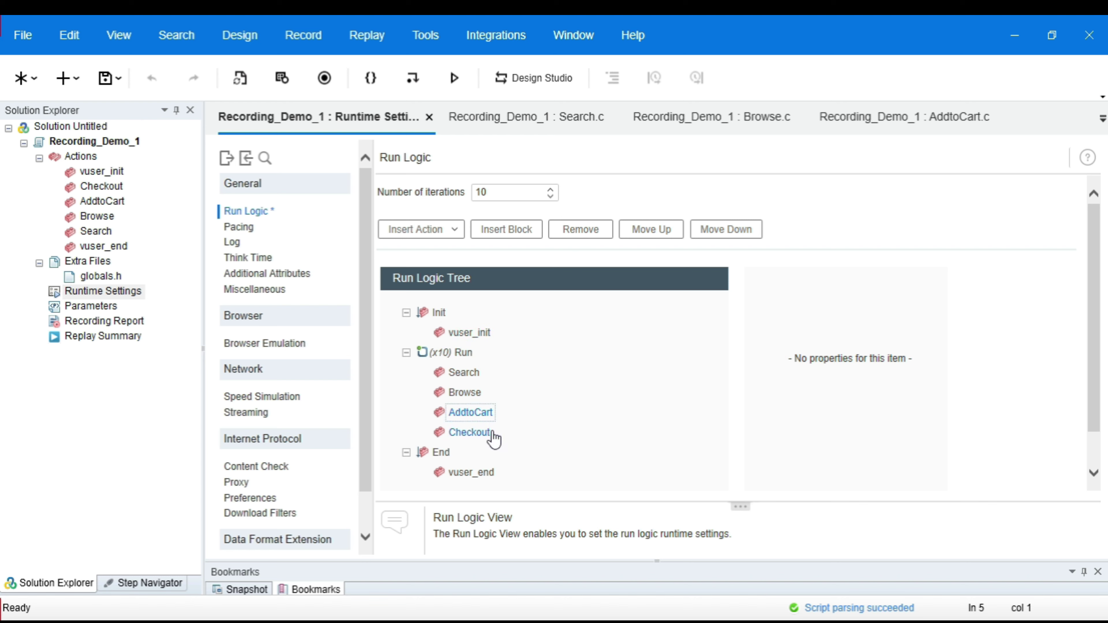
pyautogui.click(480, 433)
pyautogui.click(484, 476)
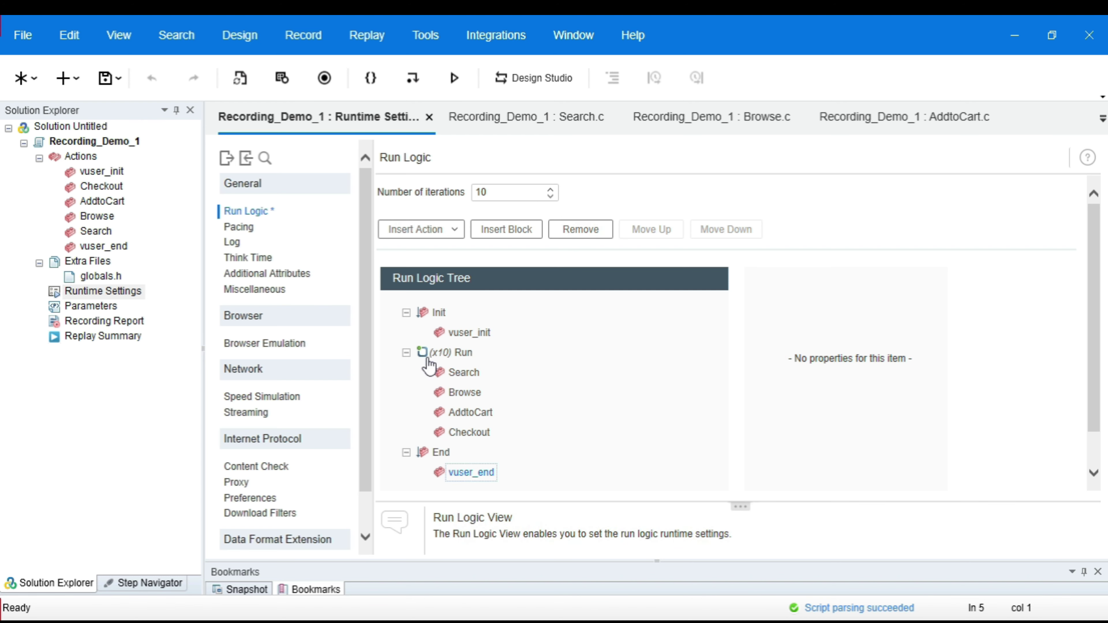
# Step: Set the run logic of the Run group to Random
pyautogui.click(461, 354)
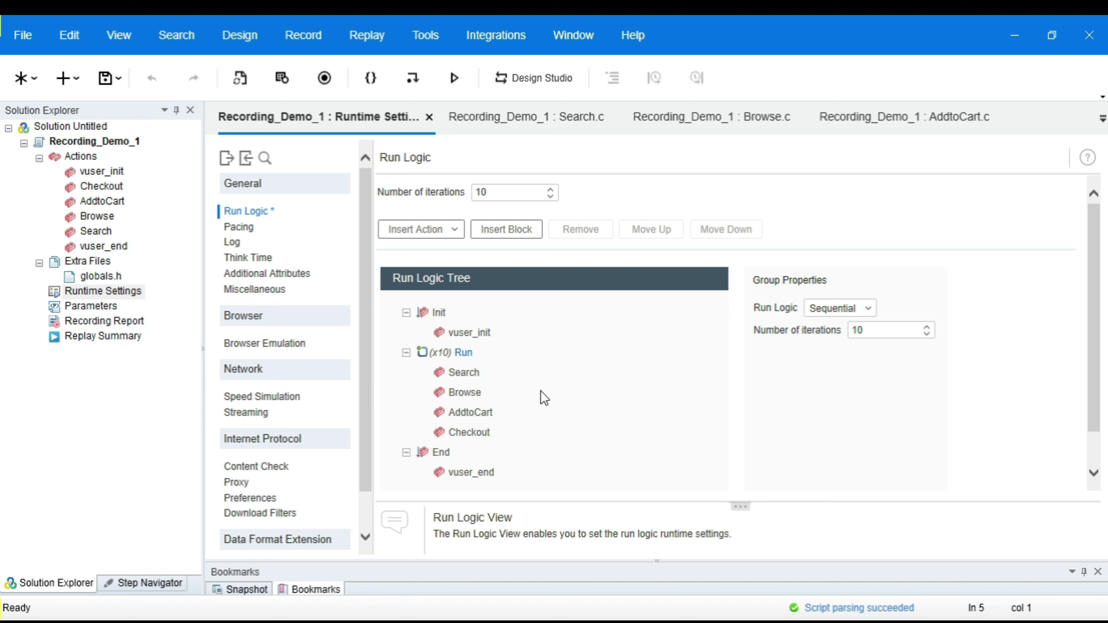
pyautogui.click(840, 309)
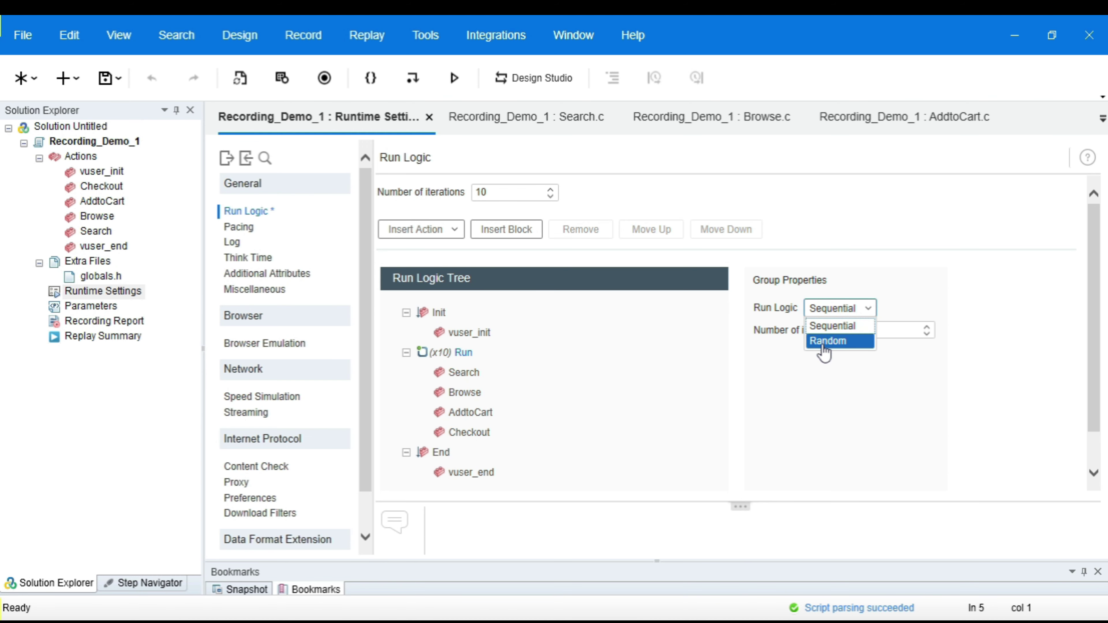
pyautogui.click(824, 341)
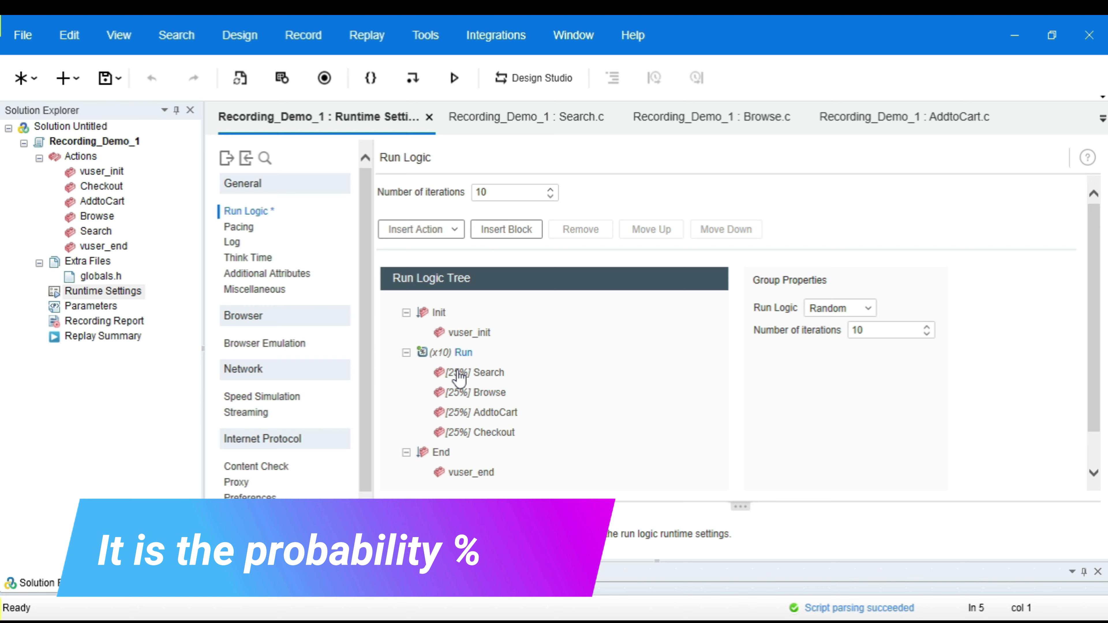
# Step: Check the random percents of the Run group's actions and set the Search action's value to 20
pyautogui.click(490, 374)
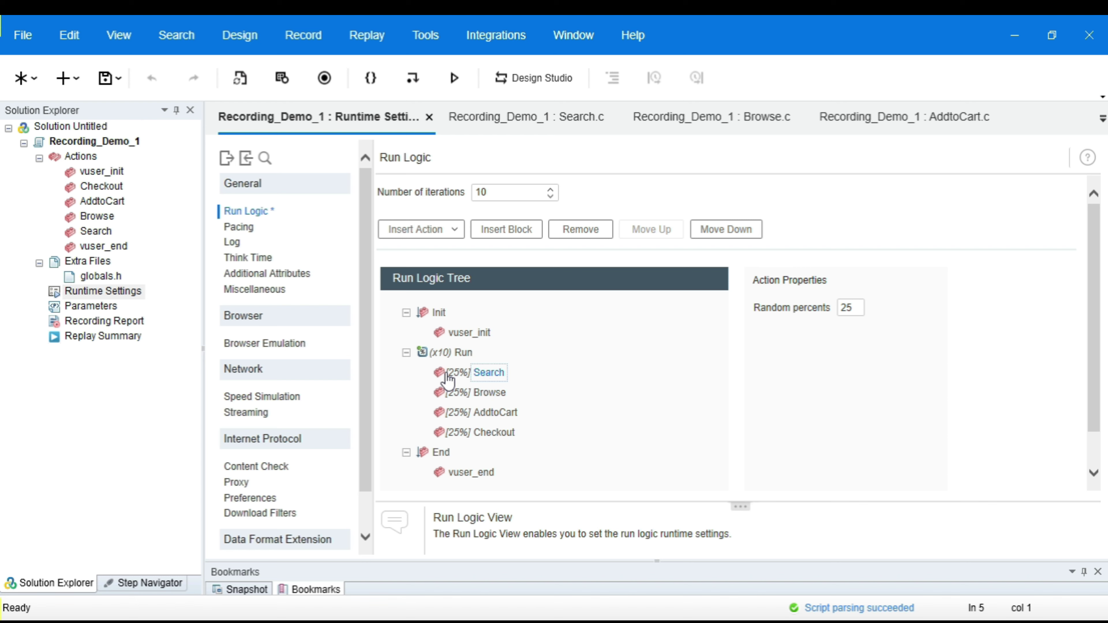
pyautogui.click(489, 394)
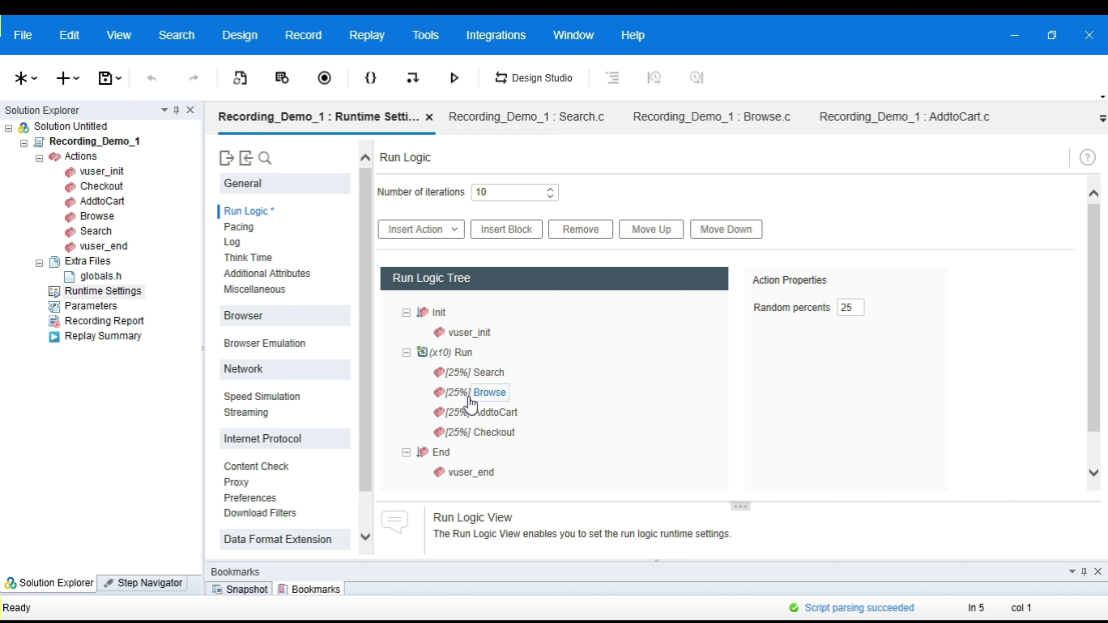
pyautogui.click(504, 415)
pyautogui.click(486, 374)
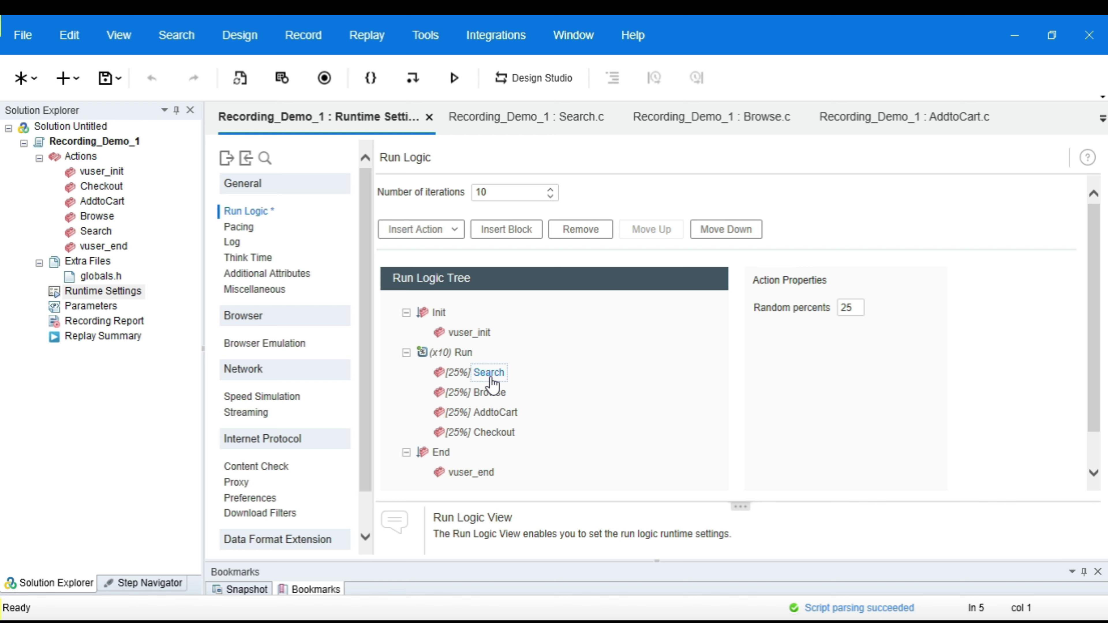
pyautogui.click(845, 308)
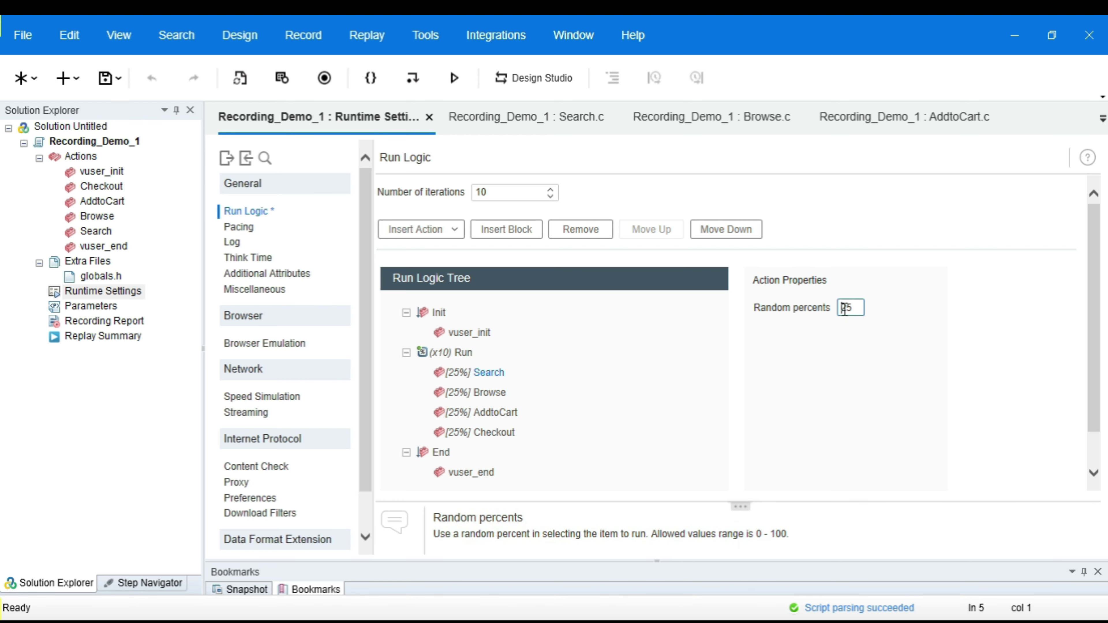
pyautogui.write('20')
pyautogui.click(862, 330)
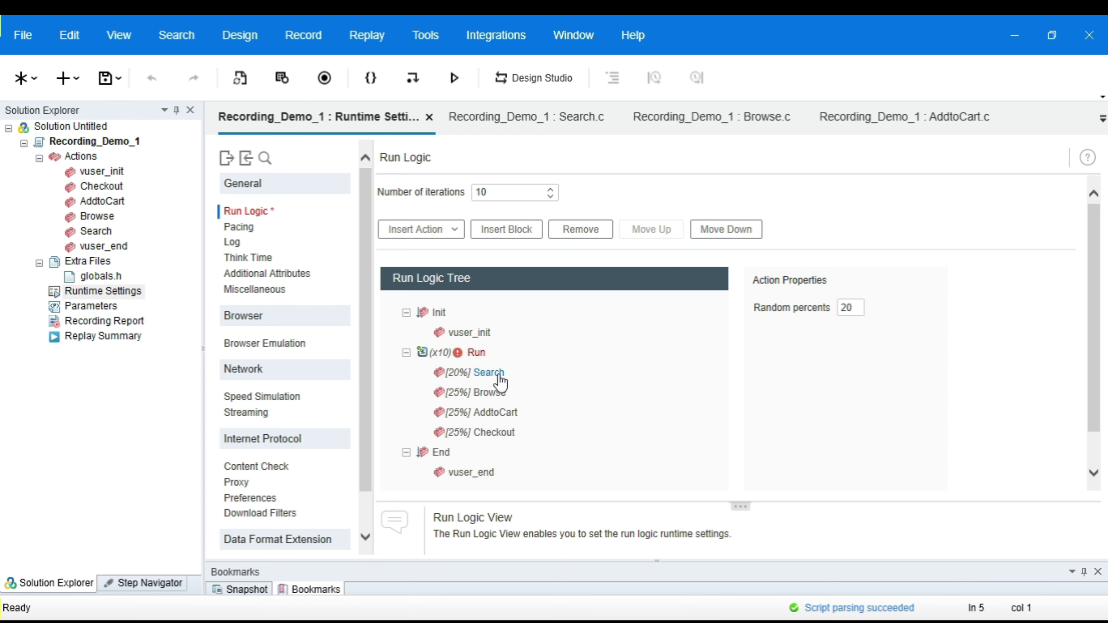
# Step: Set the Browse action's random percents to 30
pyautogui.click(488, 392)
pyautogui.click(850, 308)
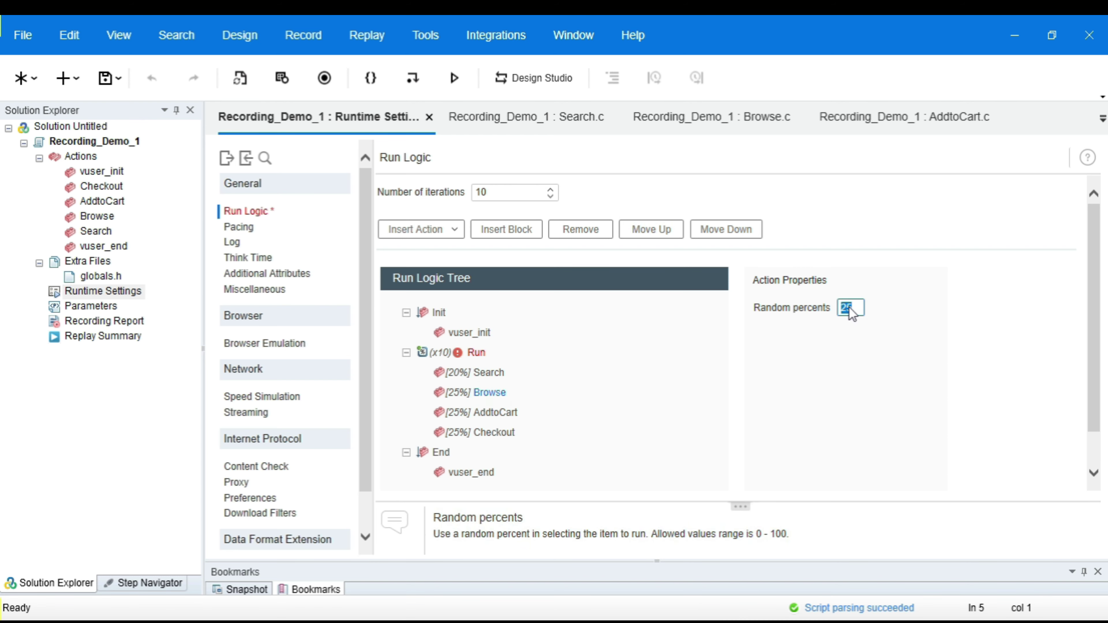
pyautogui.write('30')
pyautogui.press('Return')
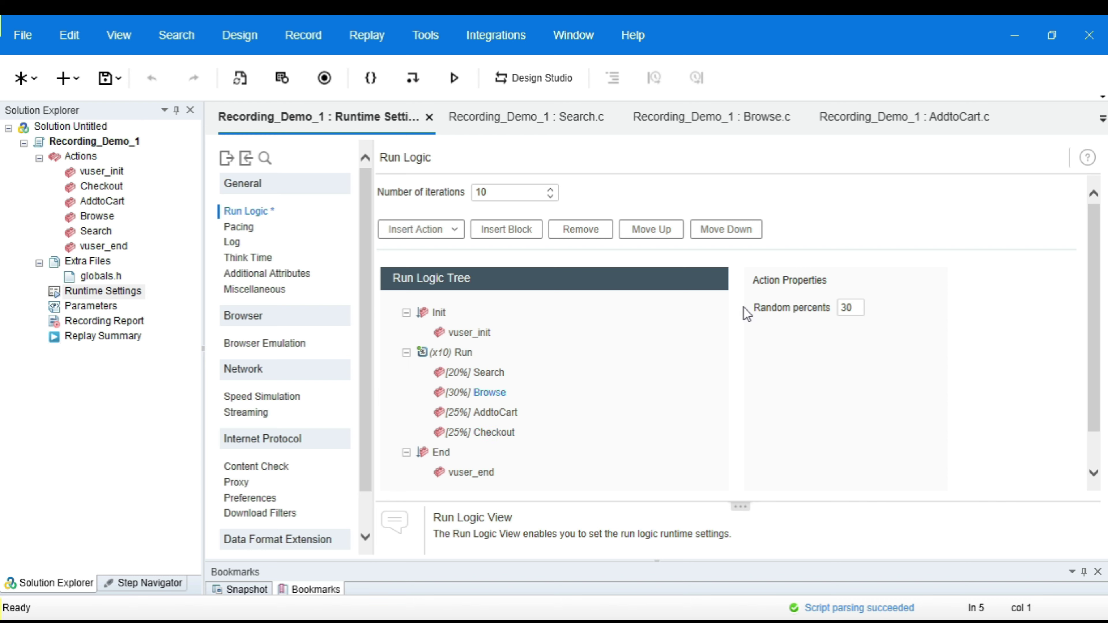
# Step: Set the run logic of the Run group back to Sequential
pyautogui.moveTo(803, 317)
pyautogui.click(462, 352)
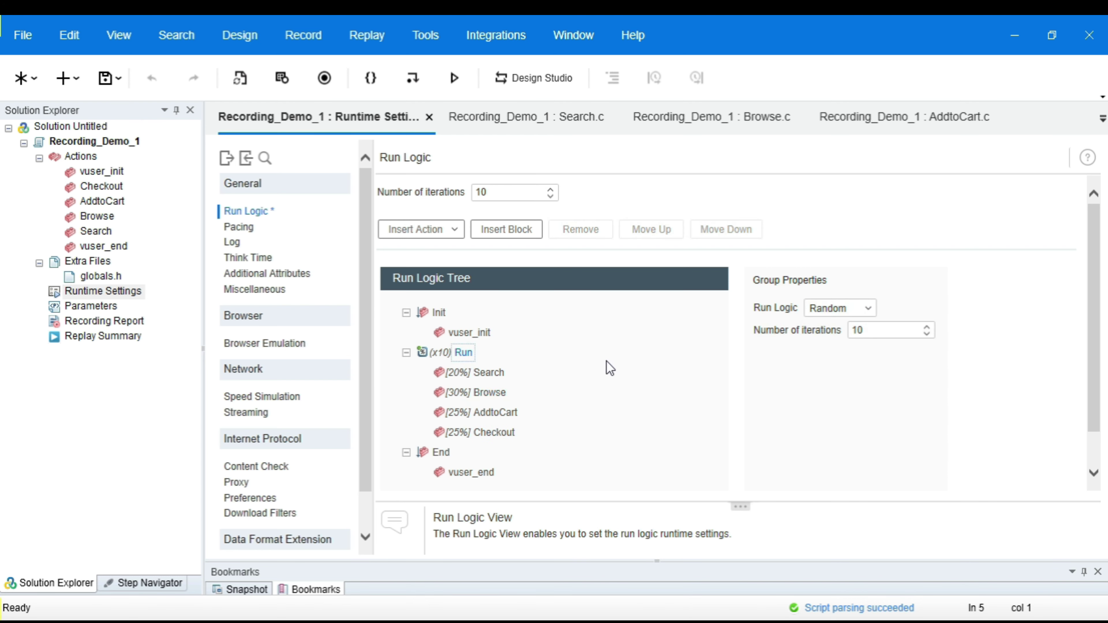
pyautogui.click(873, 310)
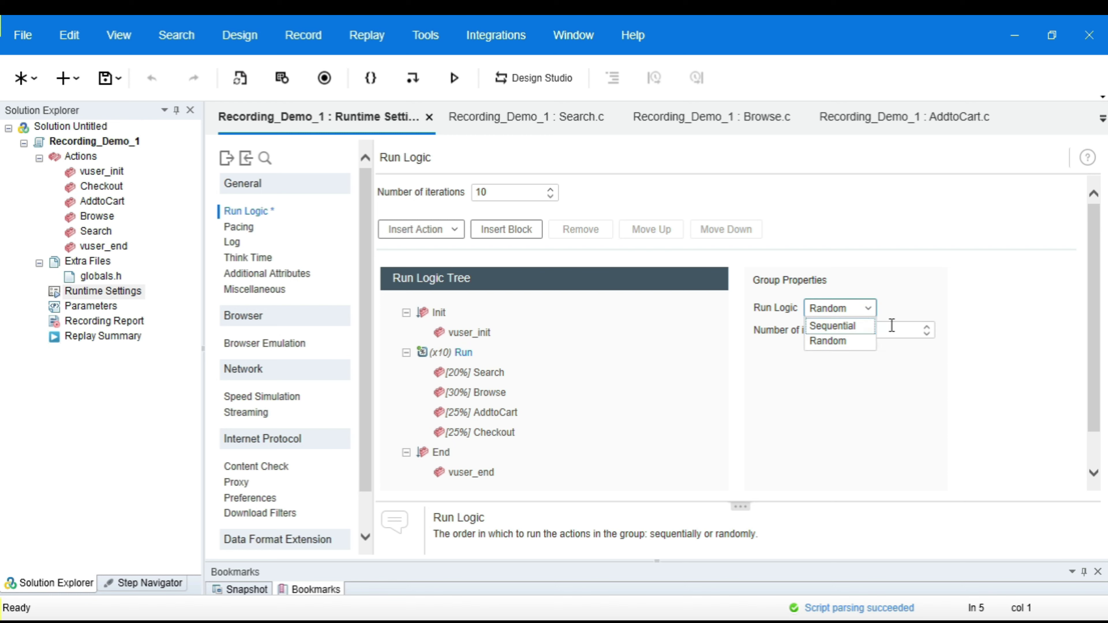
pyautogui.click(838, 329)
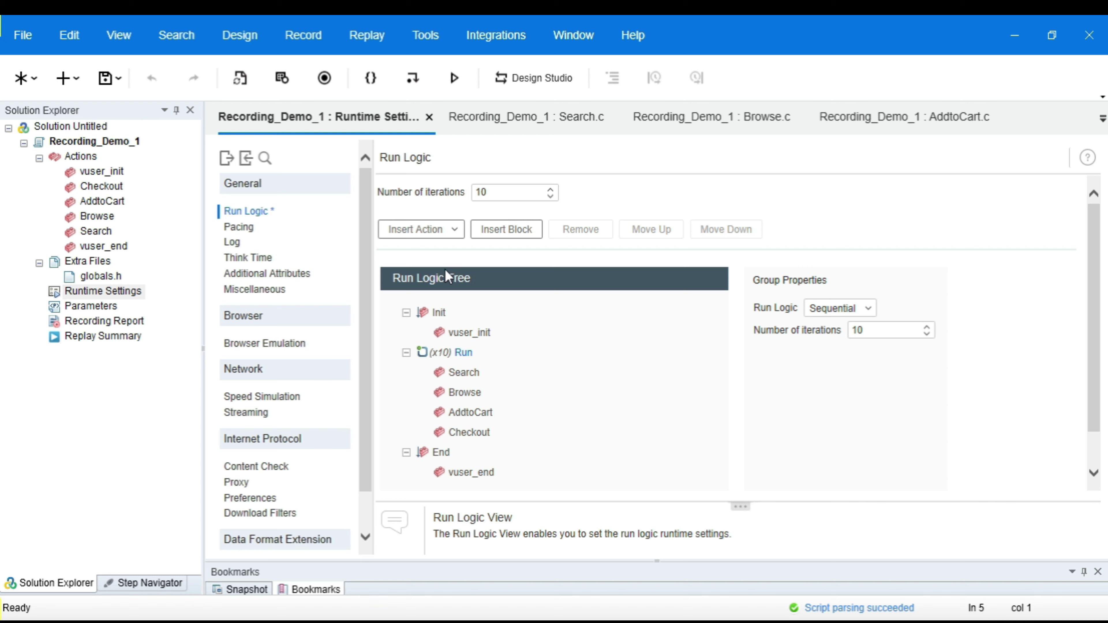
# Step: Insert a block into the Run group and add the Search and Browse actions to it
pyautogui.click(529, 231)
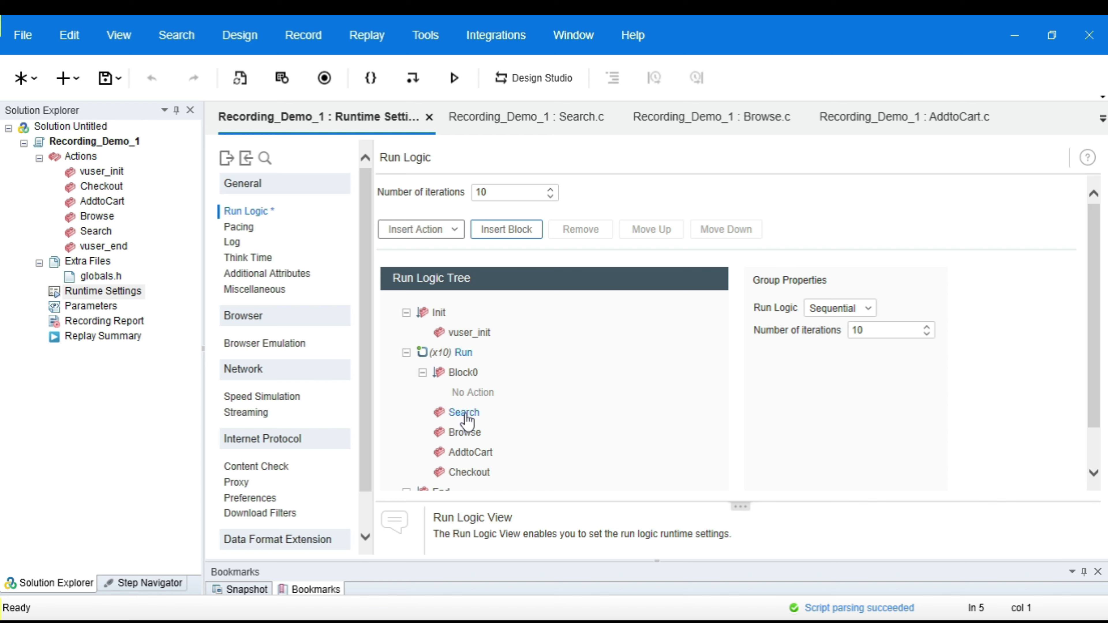
pyautogui.rightClick(461, 383)
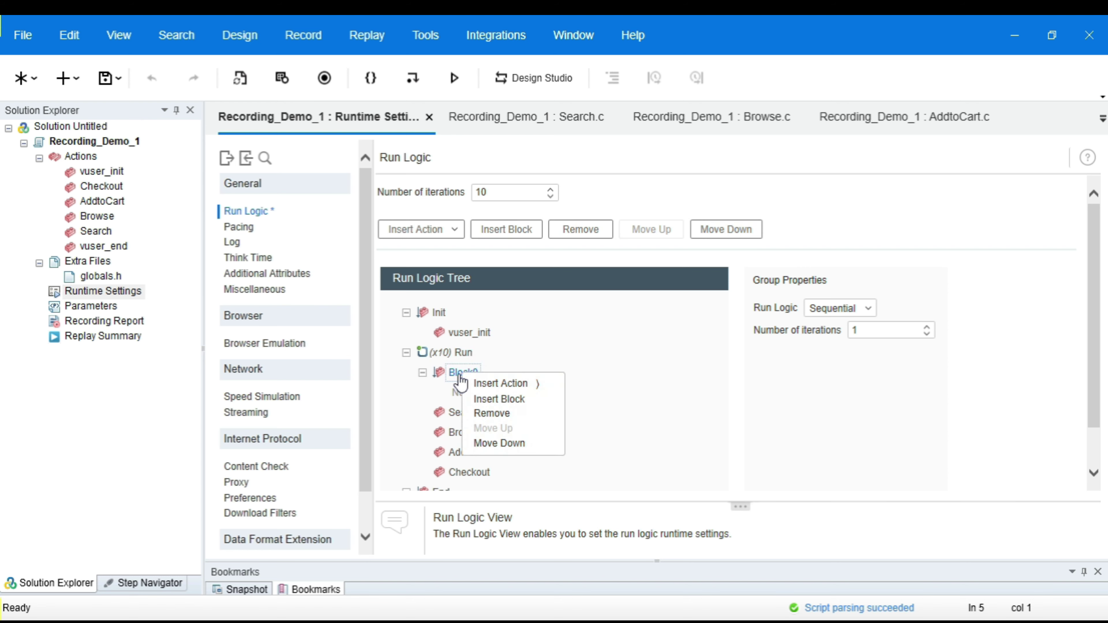
pyautogui.moveTo(512, 384)
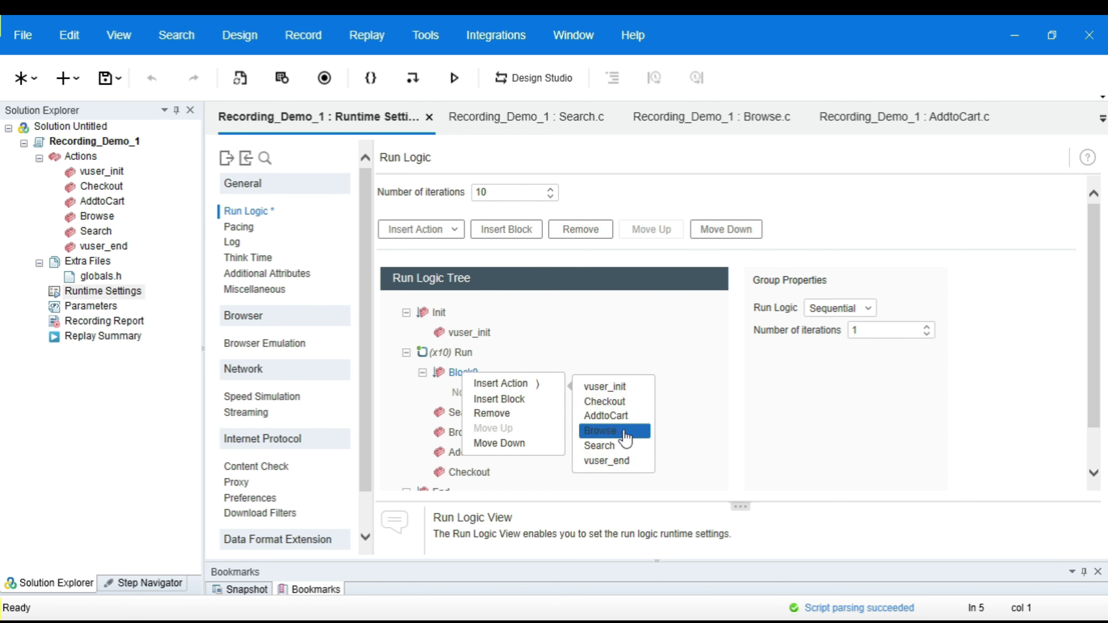
pyautogui.click(625, 446)
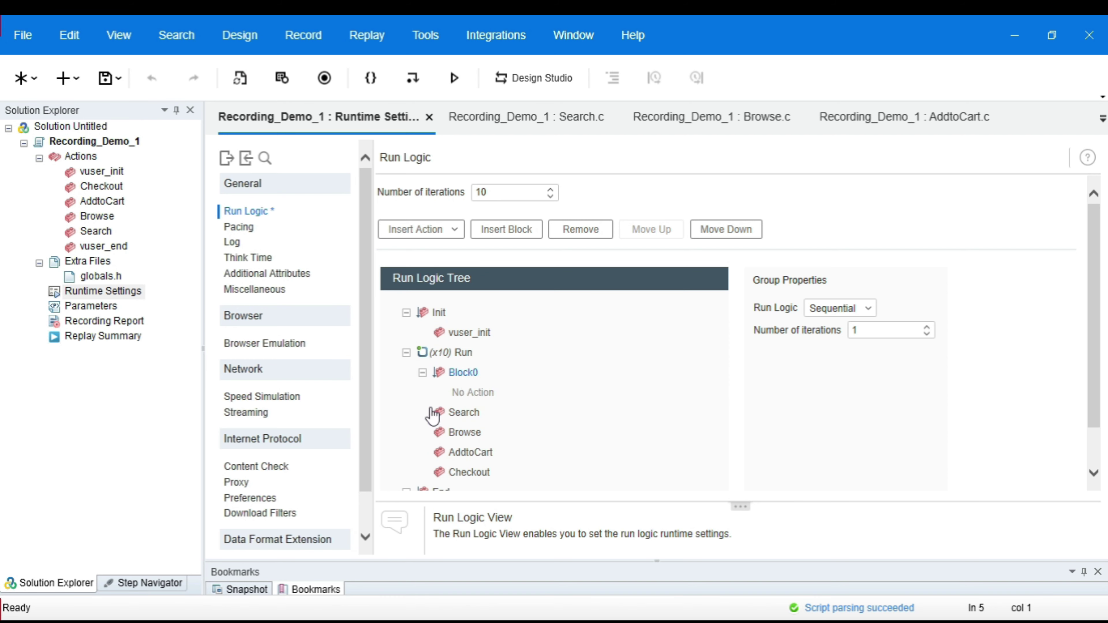
pyautogui.rightClick(467, 374)
pyautogui.moveTo(513, 386)
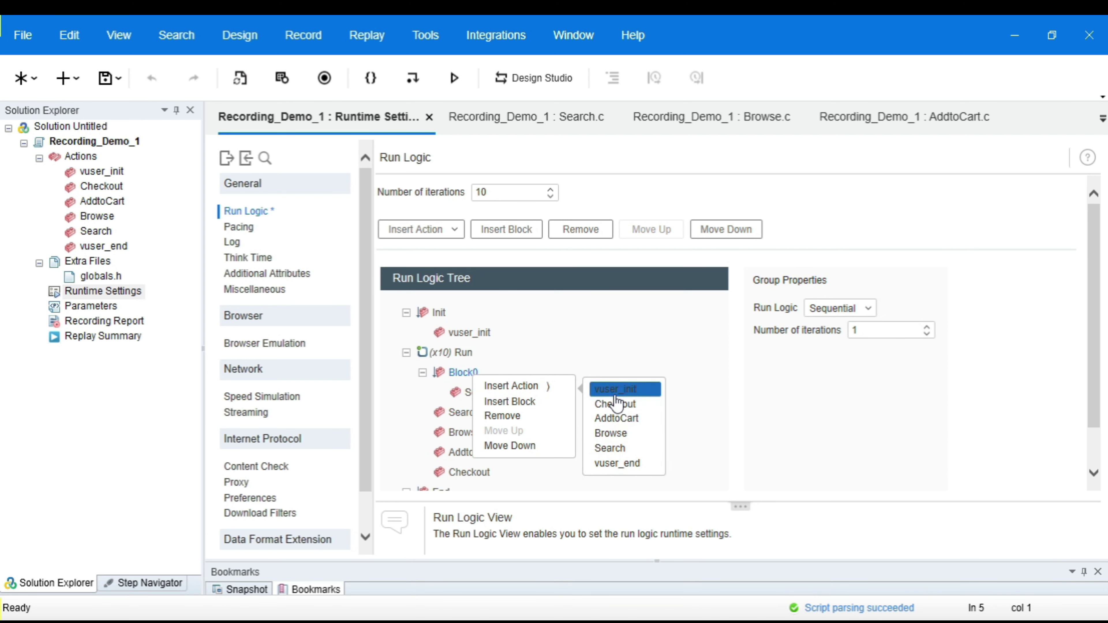
pyautogui.click(620, 434)
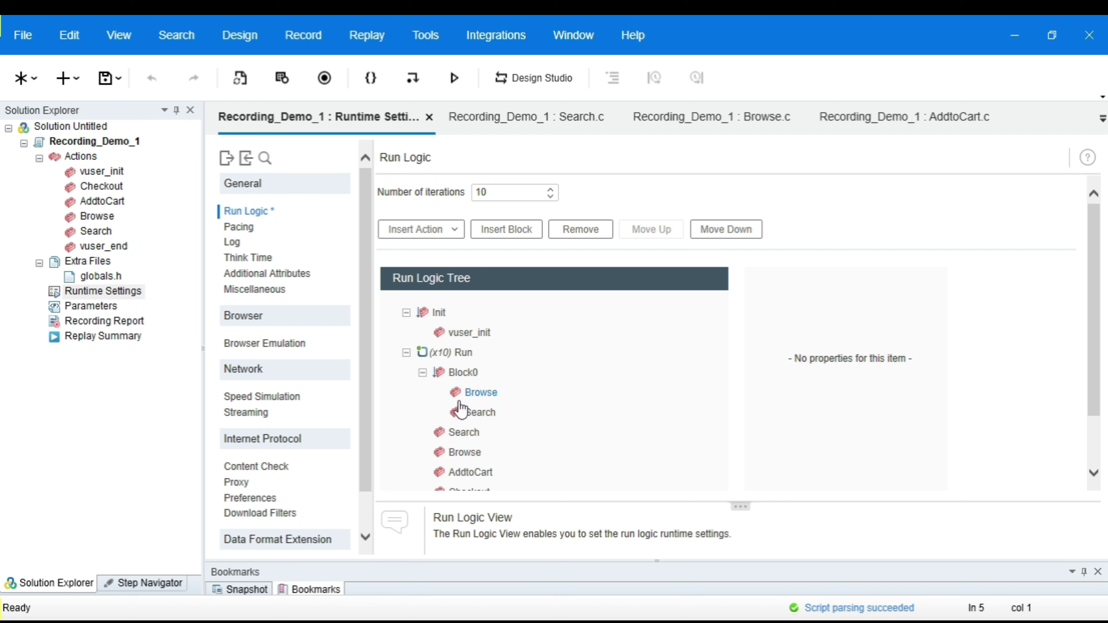
# Step: Insert a second block into the Run group and add the AddtoCart and Checkout actions to it
pyautogui.click(484, 232)
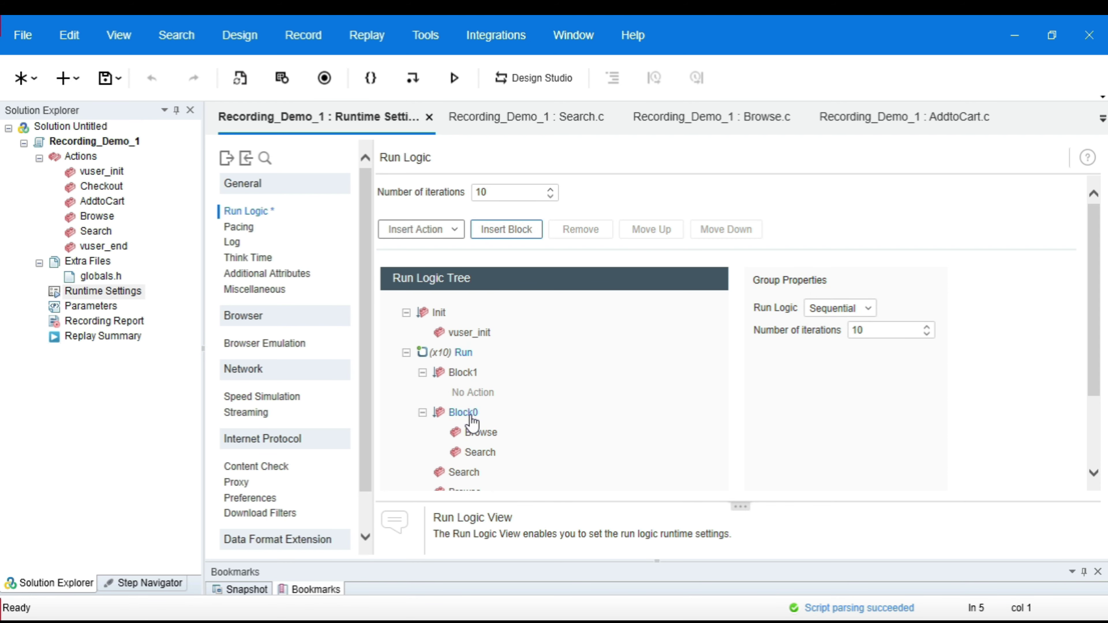
pyautogui.click(470, 376)
pyautogui.rightClick(471, 377)
pyautogui.moveTo(512, 388)
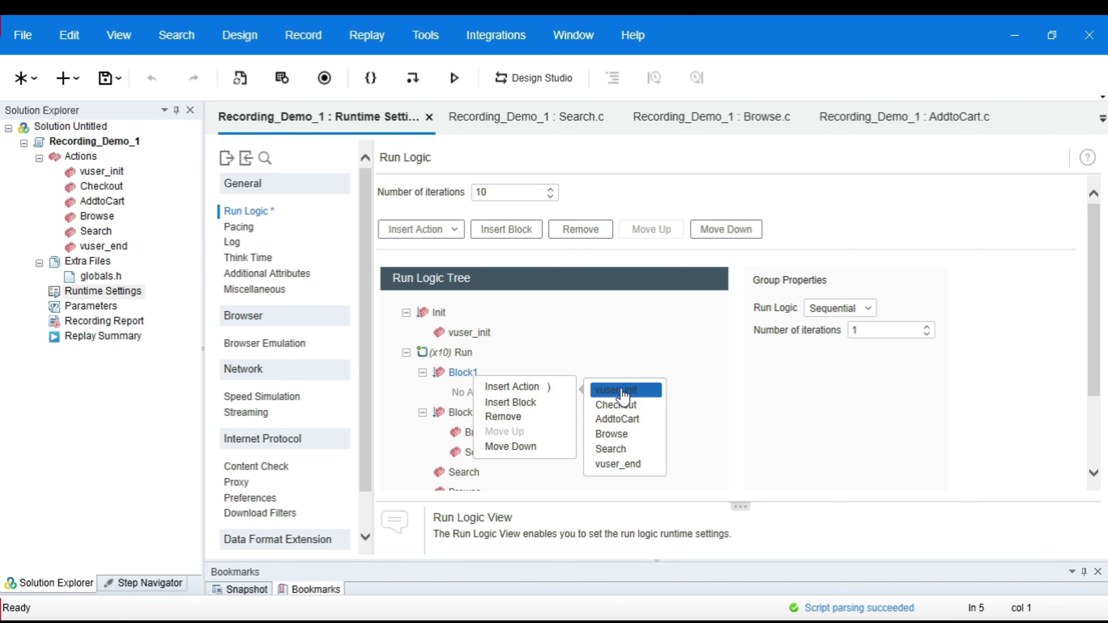
pyautogui.click(632, 421)
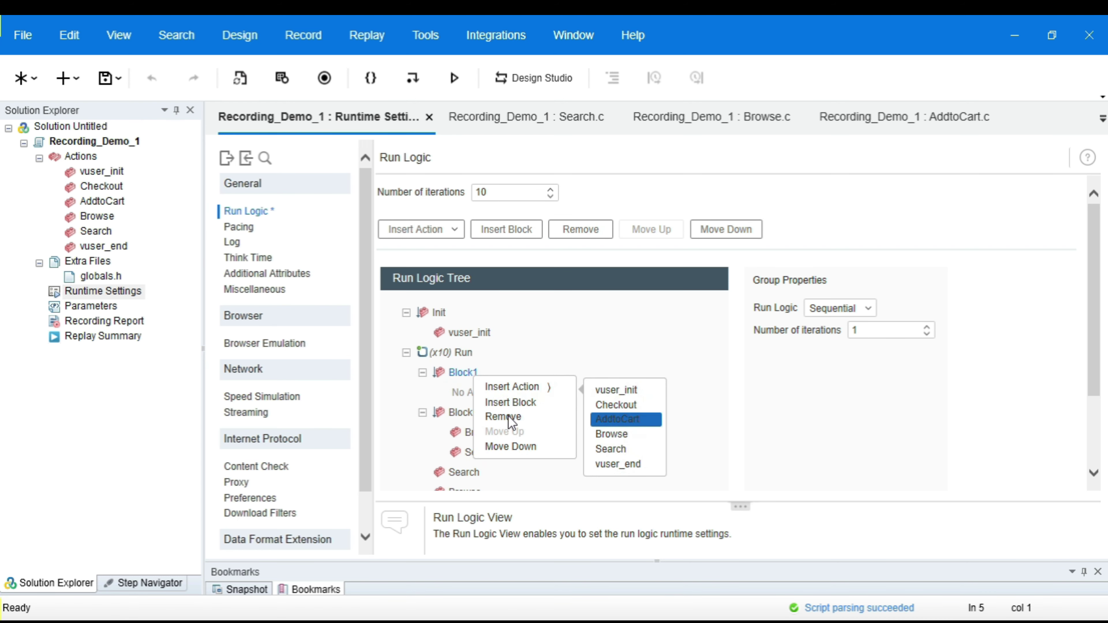
pyautogui.rightClick(462, 374)
pyautogui.moveTo(519, 384)
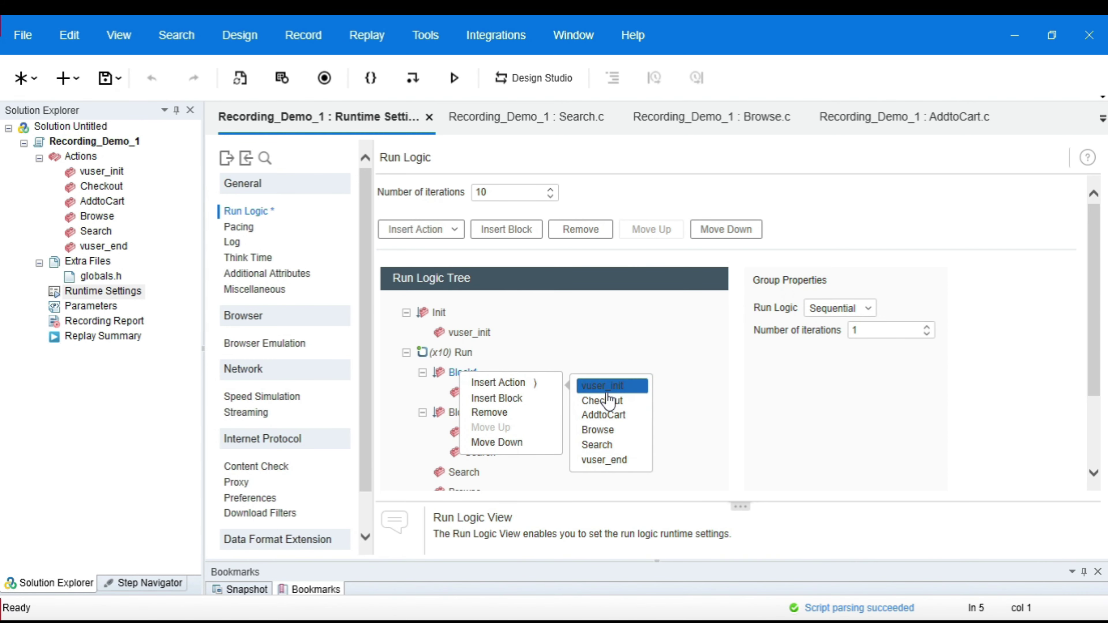
pyautogui.click(606, 409)
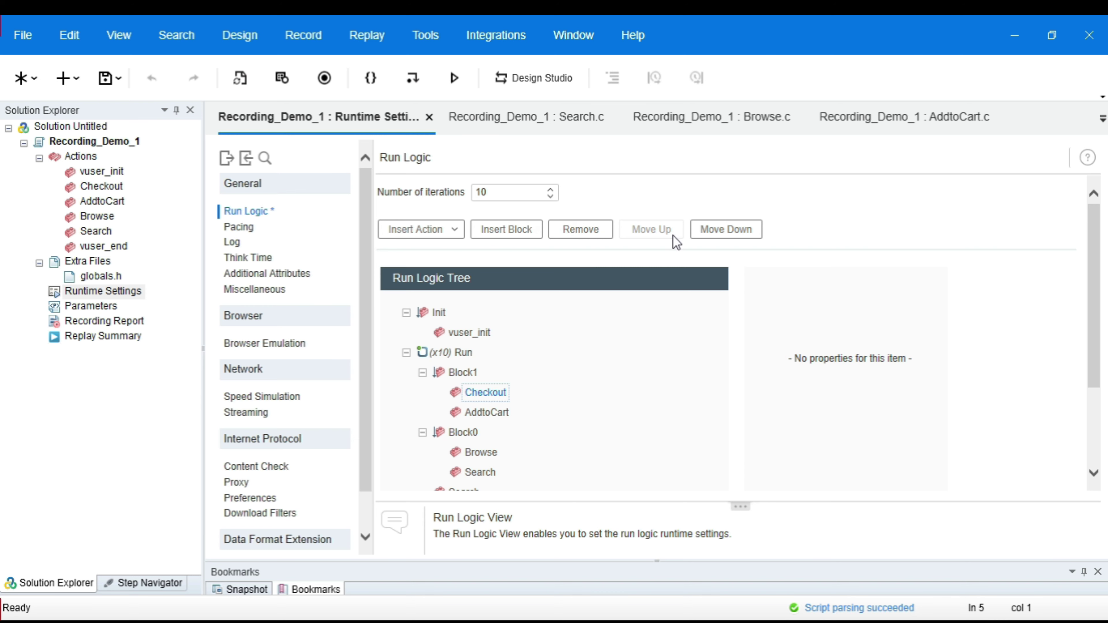
# Step: Reorder the Run group so Block0 with Search then Browse precedes Block1 with AddtoCart then Checkout
pyautogui.click(737, 230)
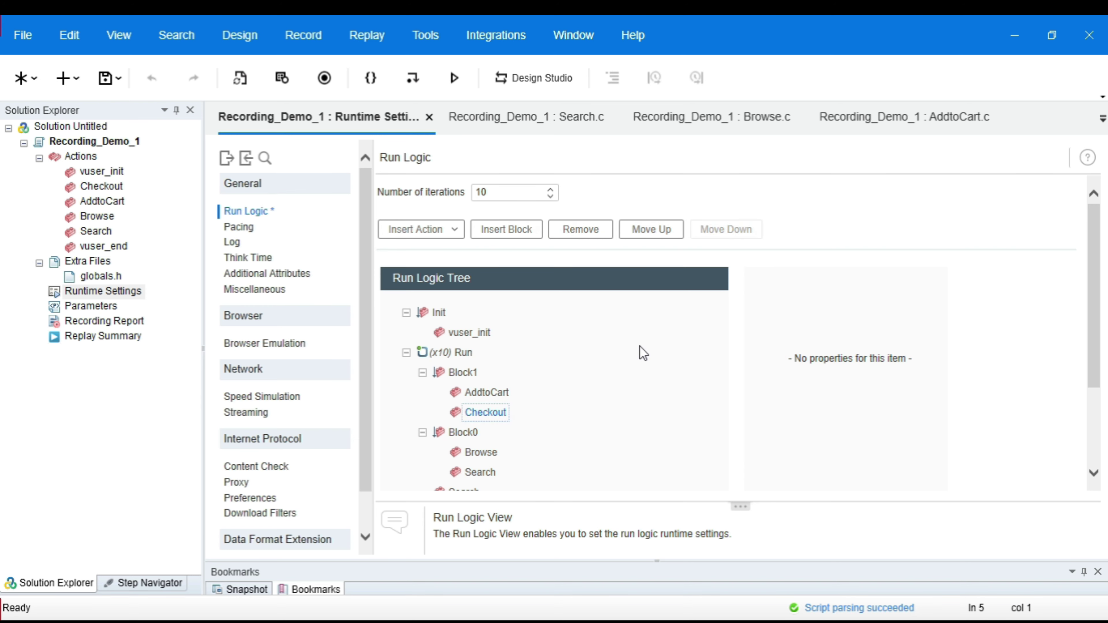
pyautogui.scroll(-2, 653, 373)
pyautogui.click(484, 379)
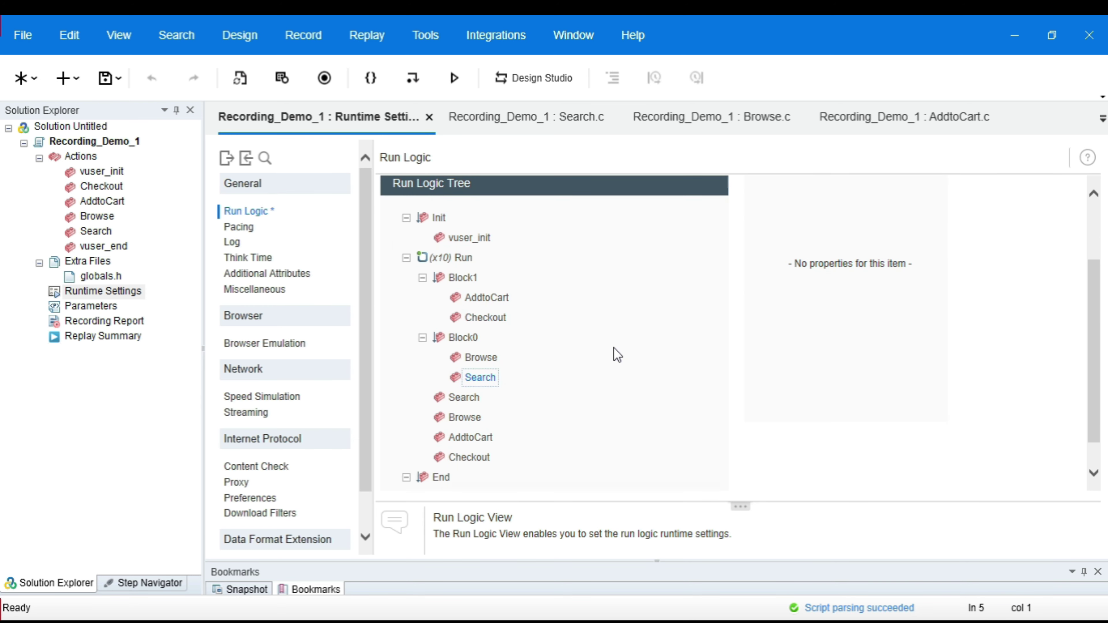
pyautogui.scroll(2, 614, 347)
pyautogui.click(649, 230)
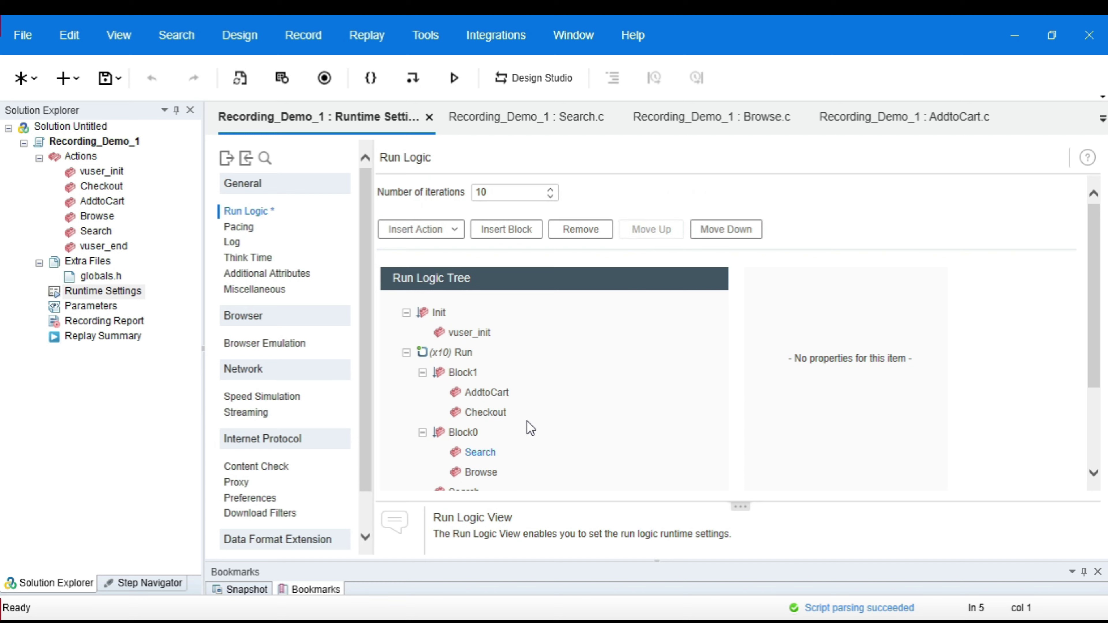
pyautogui.click(437, 433)
pyautogui.click(651, 230)
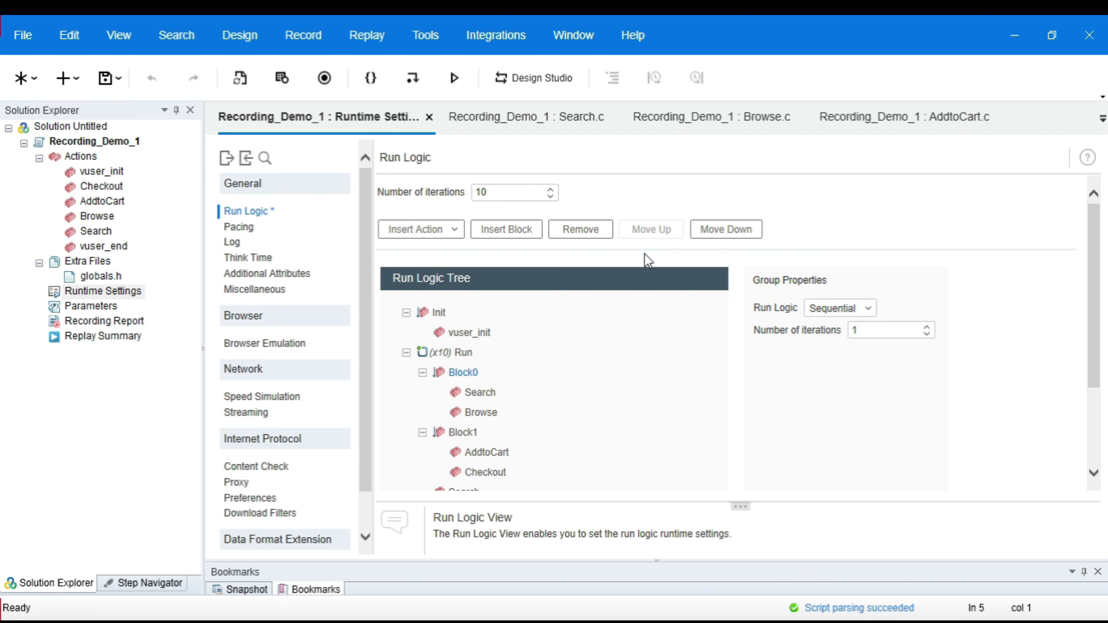
# Step: Remove the standalone Search and Browse actions that sit outside the blocks in the Run group
pyautogui.scroll(-1, 617, 396)
pyautogui.scroll(-2, 619, 424)
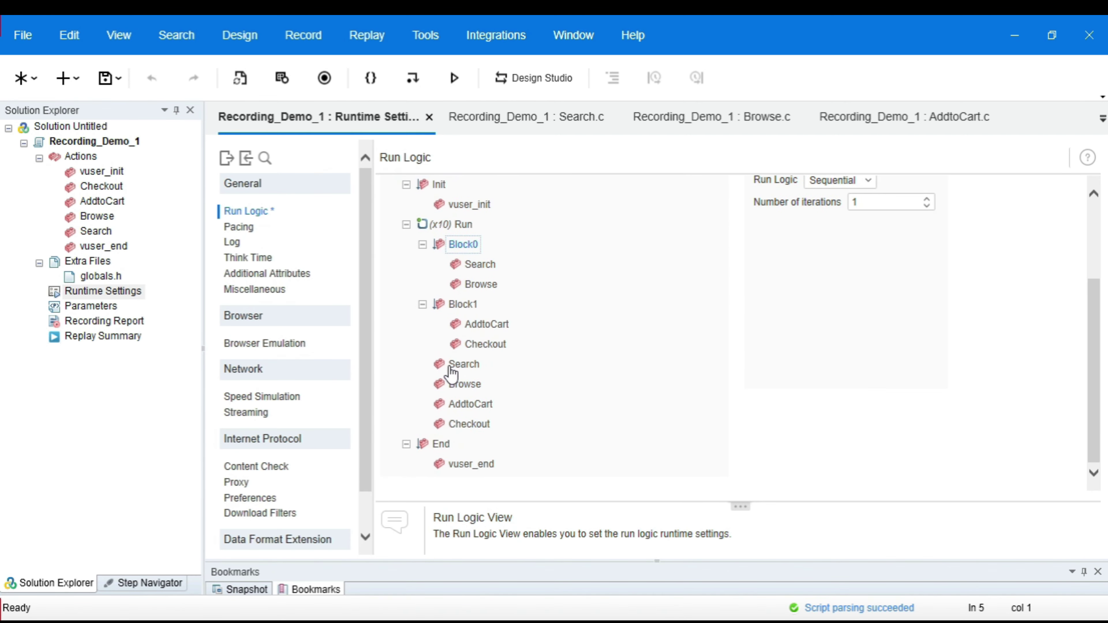
pyautogui.click(464, 365)
pyautogui.rightClick(475, 368)
pyautogui.click(533, 414)
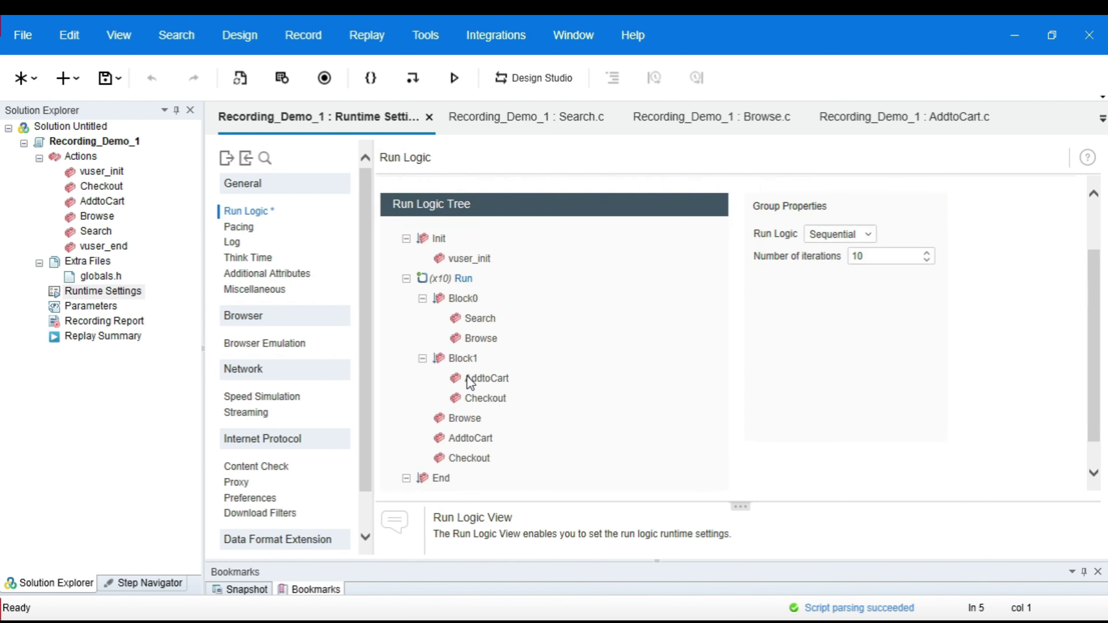
pyautogui.click(464, 419)
pyautogui.rightClick(472, 420)
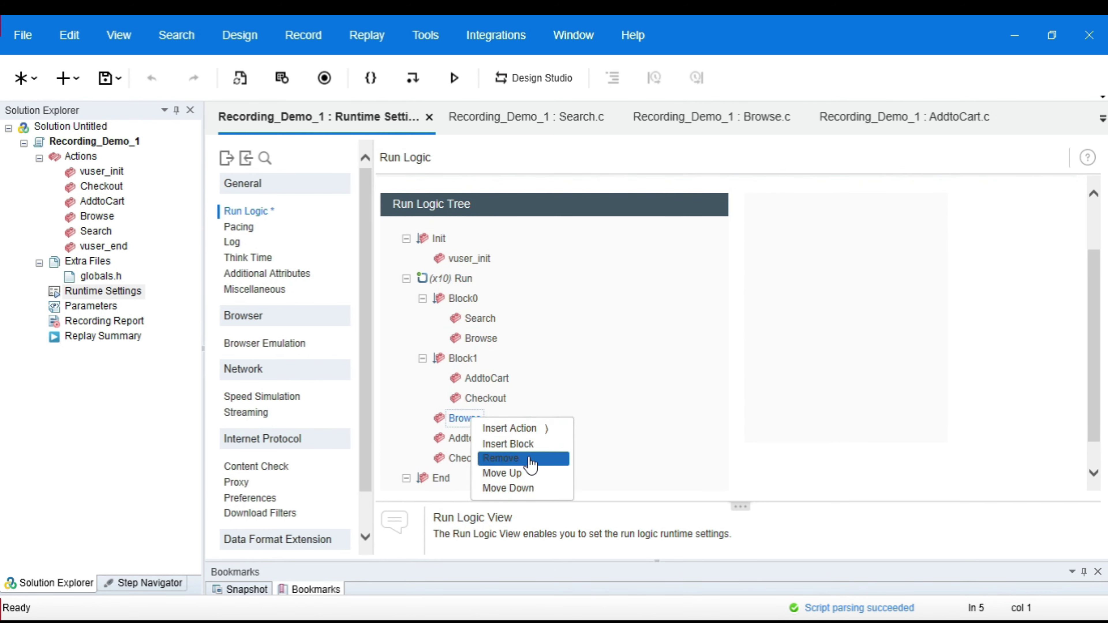
pyautogui.click(522, 459)
# Step: Remove the standalone AddtoCart and Checkout actions that sit outside the blocks in the Run group
pyautogui.click(466, 418)
pyautogui.rightClick(469, 420)
pyautogui.click(515, 459)
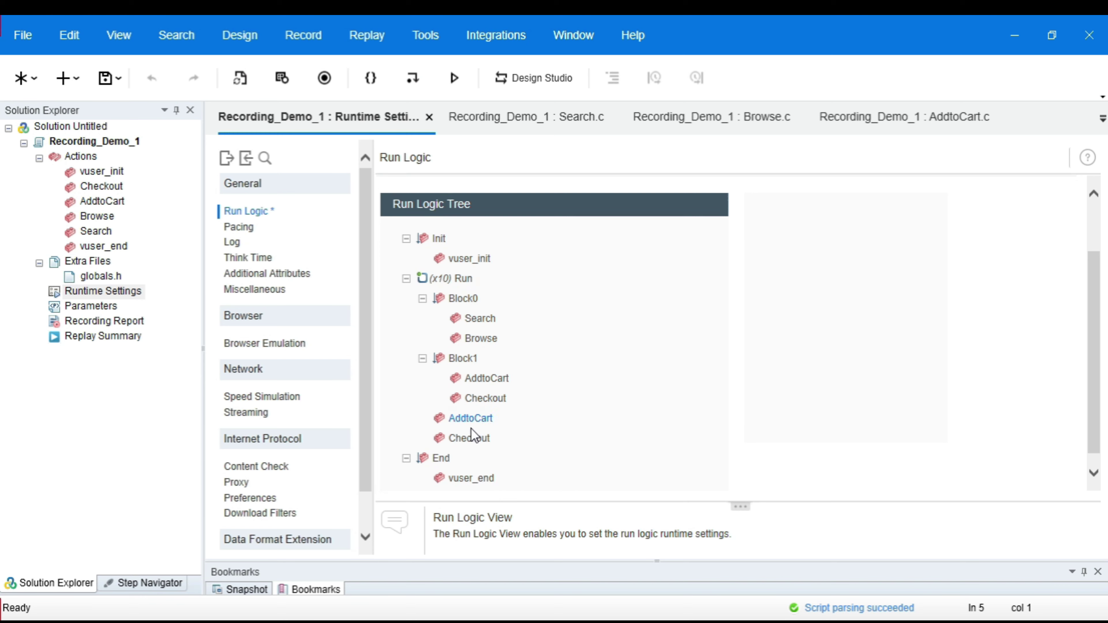
pyautogui.click(464, 424)
pyautogui.rightClick(459, 421)
pyautogui.click(504, 462)
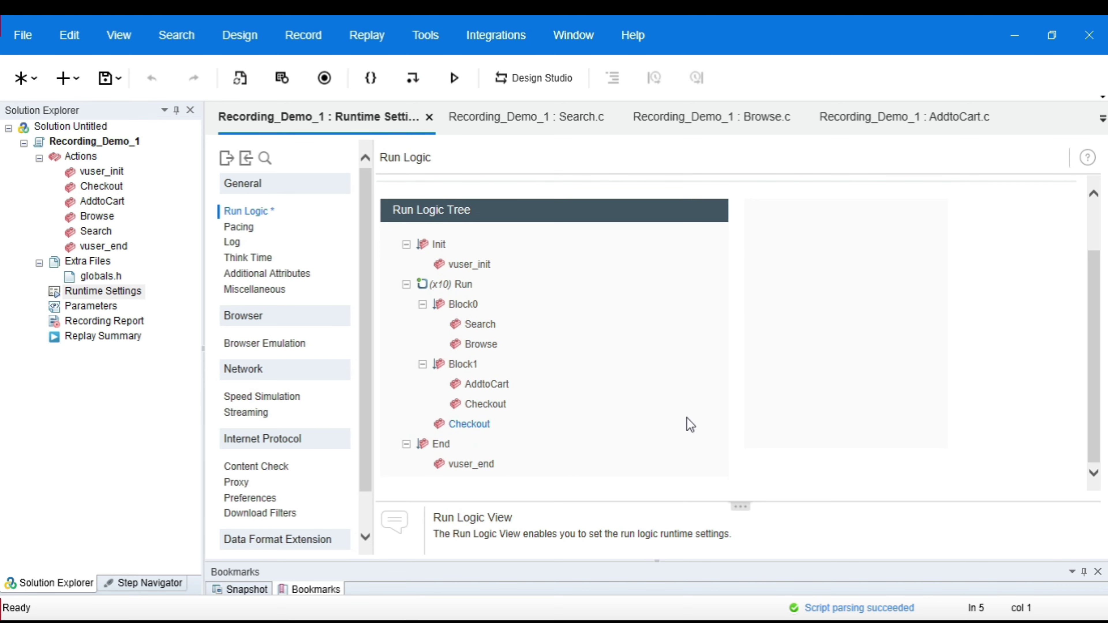
pyautogui.scroll(1, 504, 428)
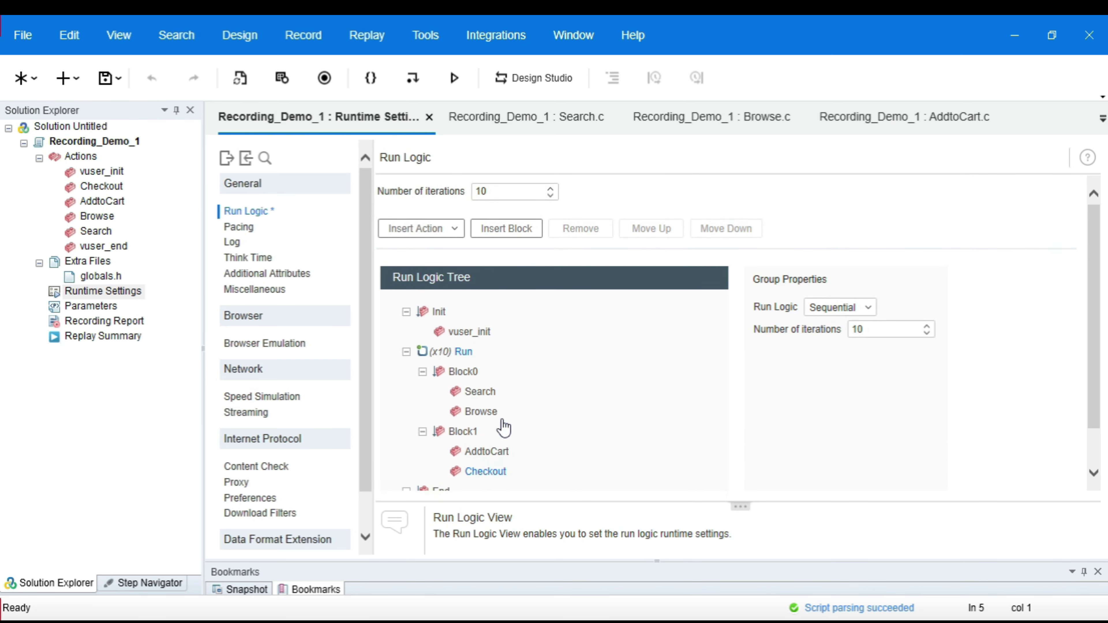
# Step: Set the number of iterations of Block0 to 3
pyautogui.scroll(-1, 507, 417)
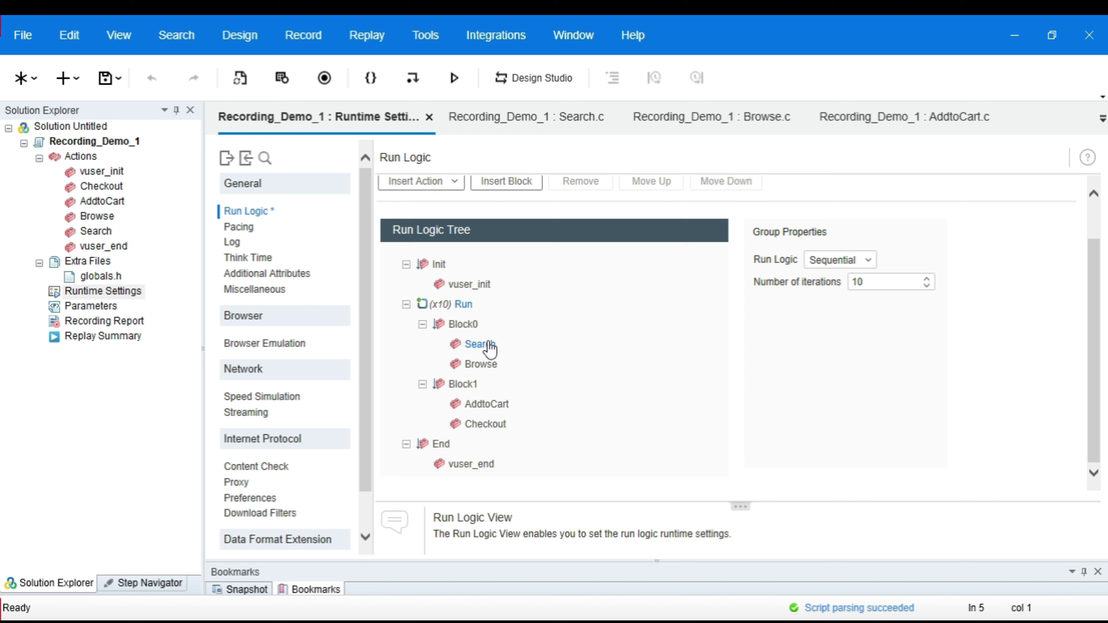
pyautogui.click(454, 328)
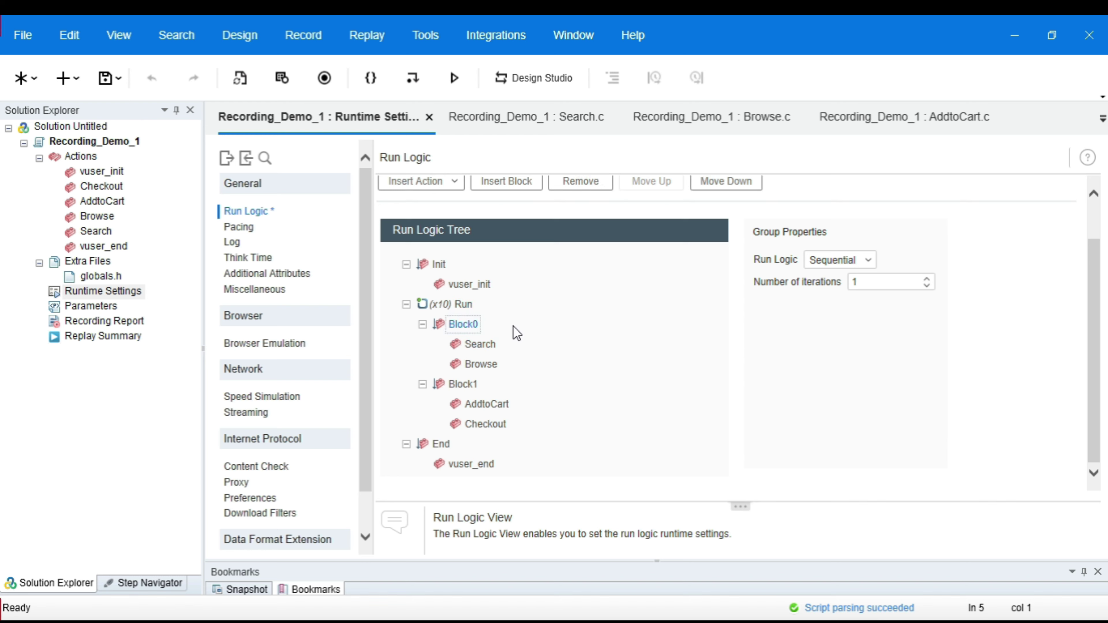
pyautogui.click(879, 287)
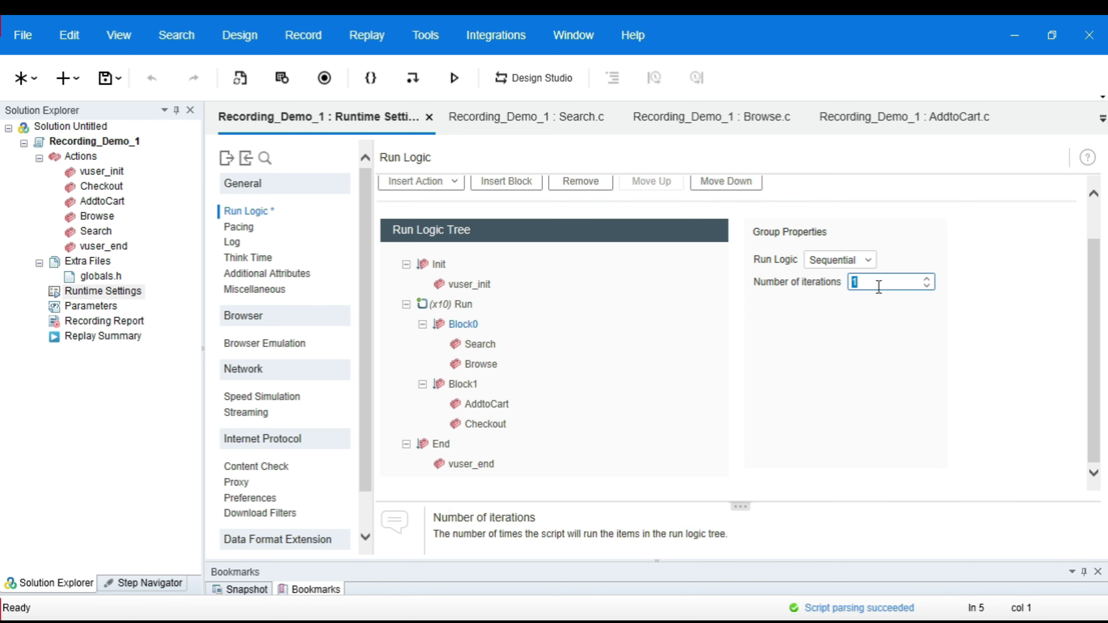
pyautogui.write('3')
pyautogui.click(655, 379)
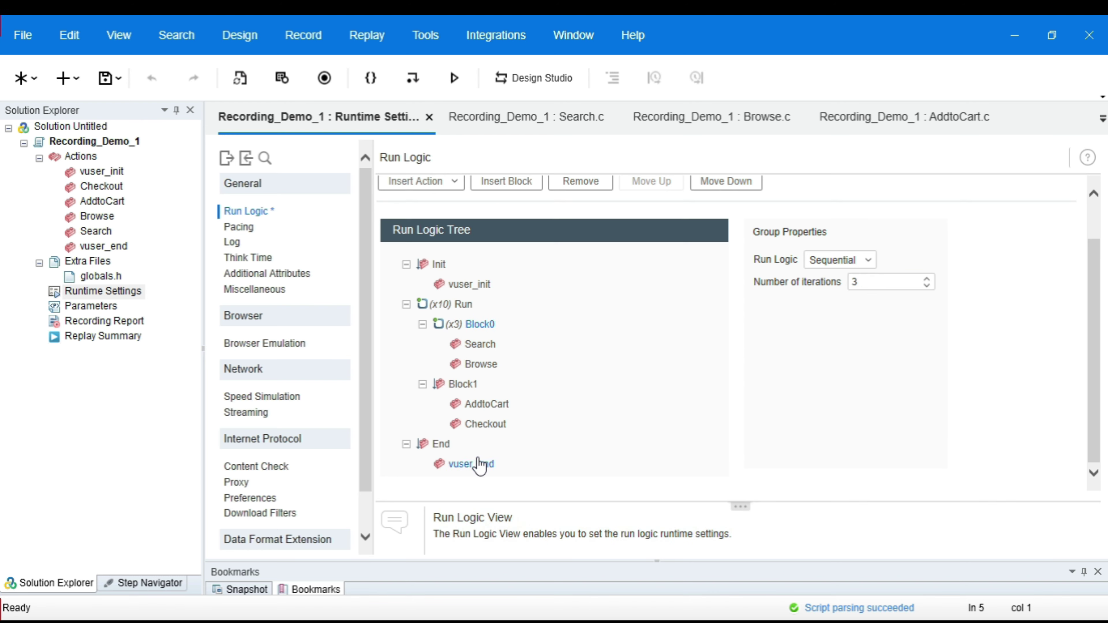
# Step: Set the number of iterations of Block1 to 2
pyautogui.click(472, 390)
pyautogui.click(884, 286)
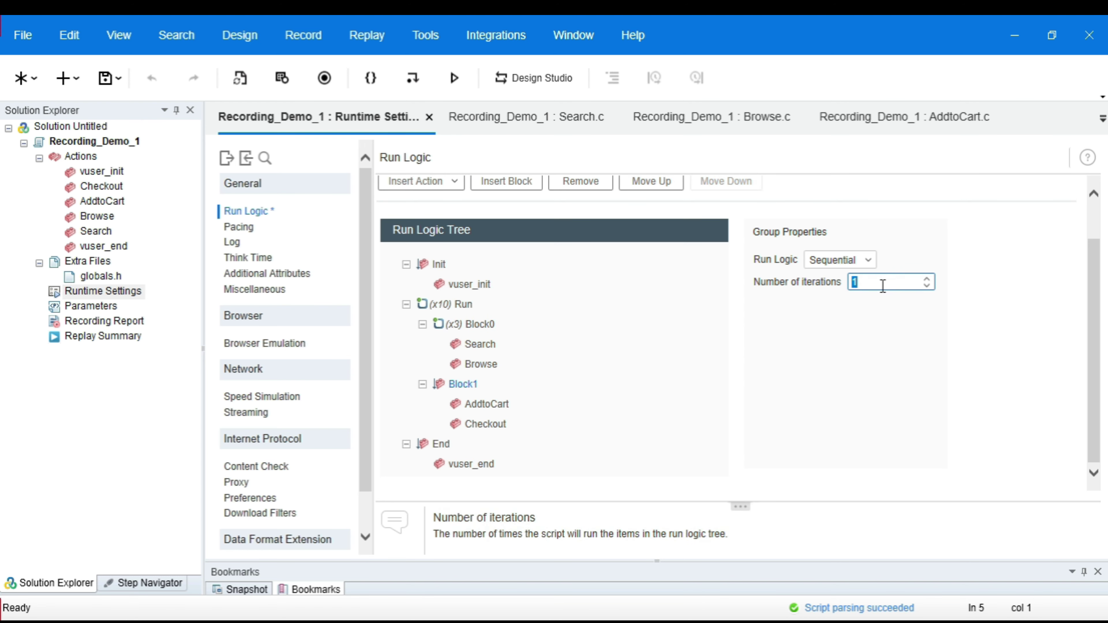
pyautogui.write('2')
pyautogui.click(686, 416)
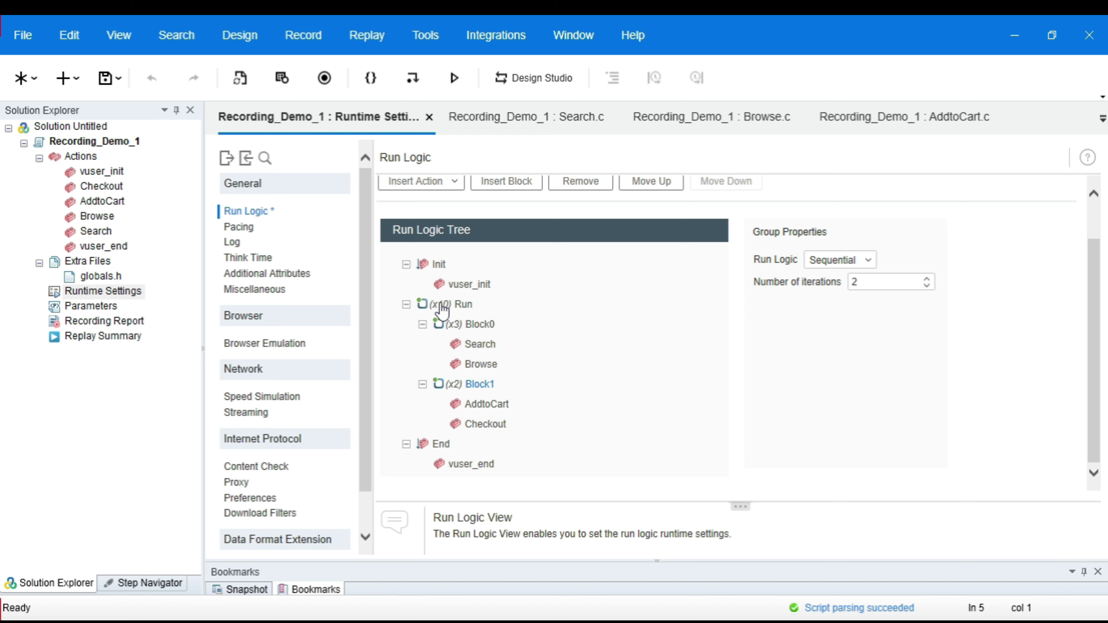
# Step: Compare the iteration settings of the Run group, Block0 and Block1
pyautogui.click(463, 306)
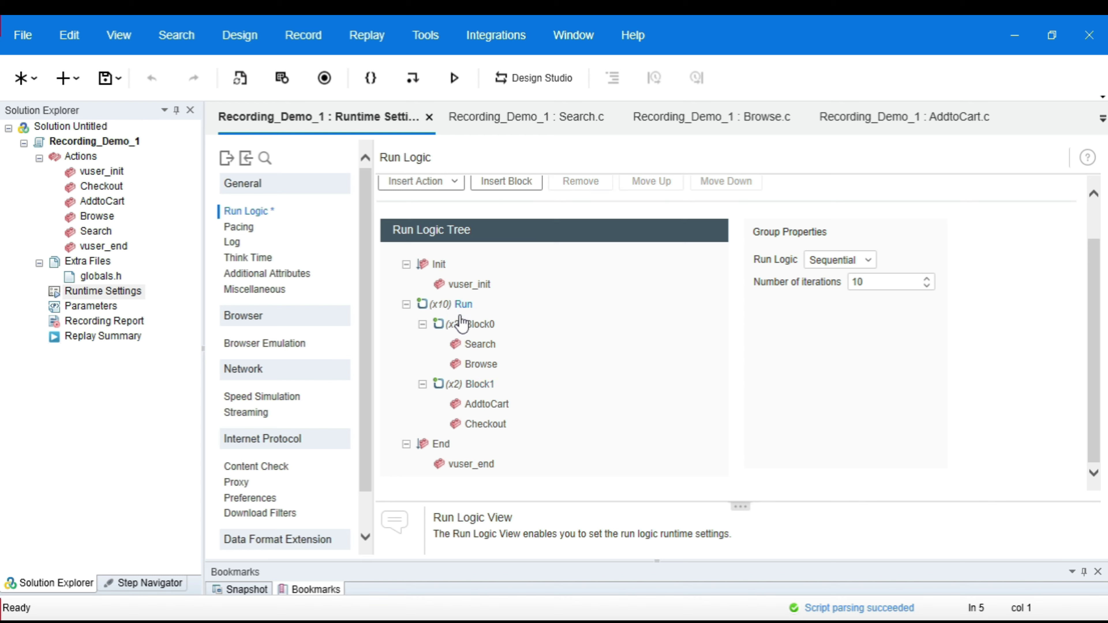
pyautogui.click(473, 325)
pyautogui.click(480, 385)
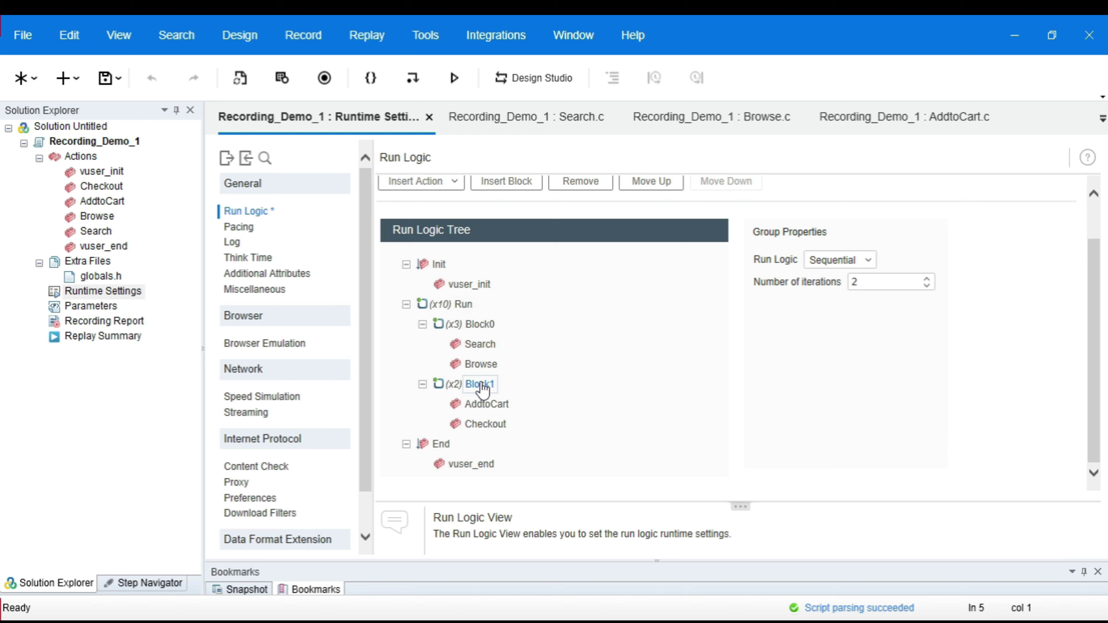
pyautogui.click(458, 306)
pyautogui.click(480, 325)
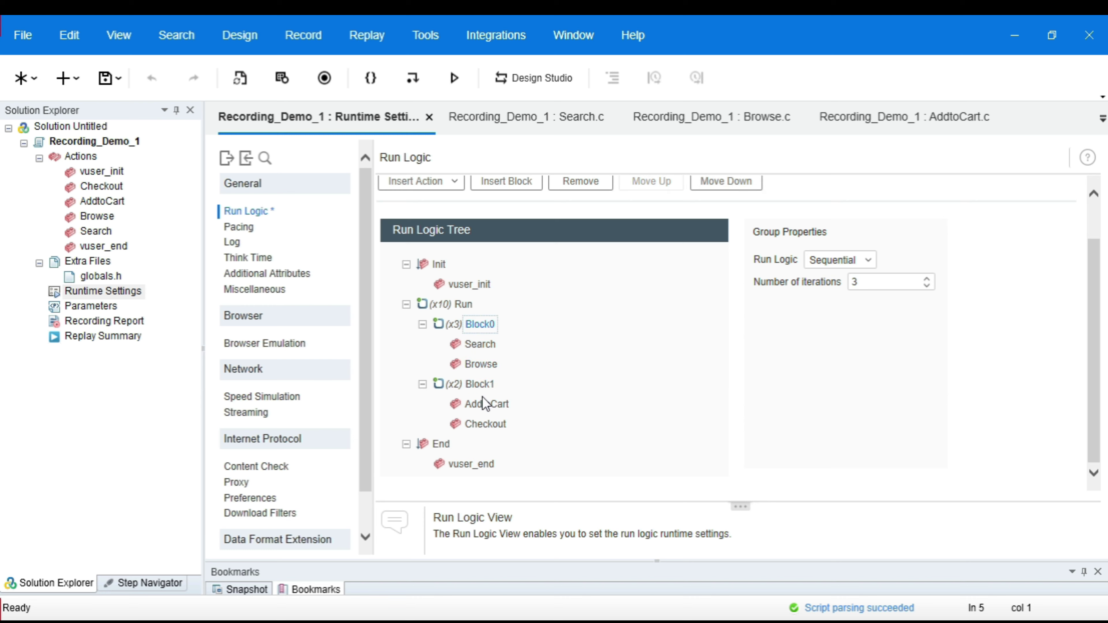
pyautogui.click(484, 386)
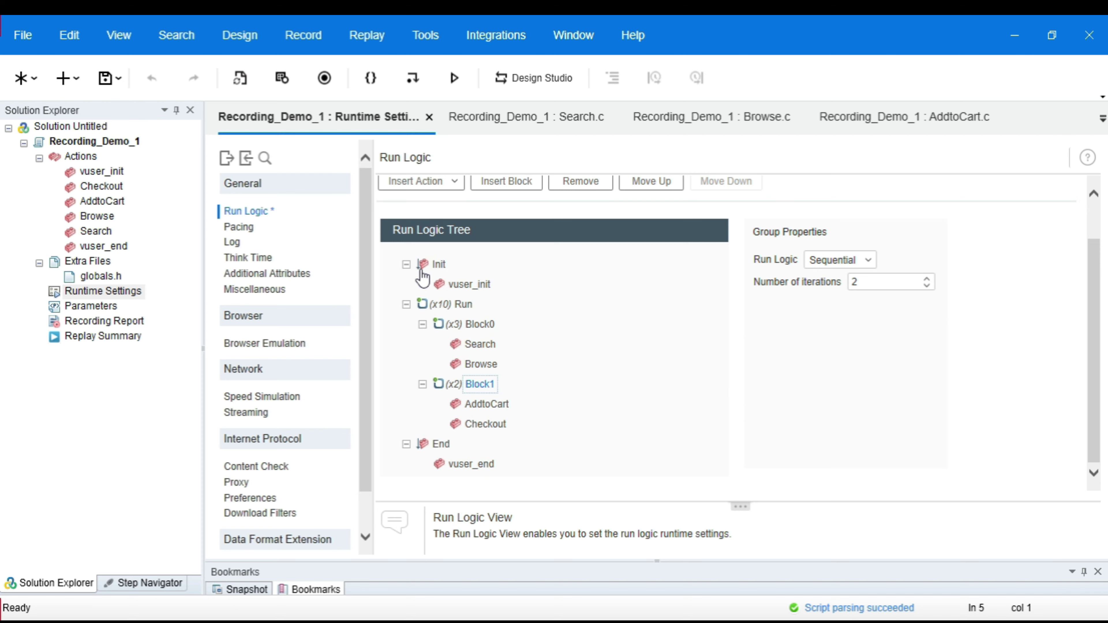
pyautogui.click(458, 305)
# Step: Walk through the execution order in the run logic tree from Init and vuser_init through the Run group and Block0's actions
pyautogui.click(437, 311)
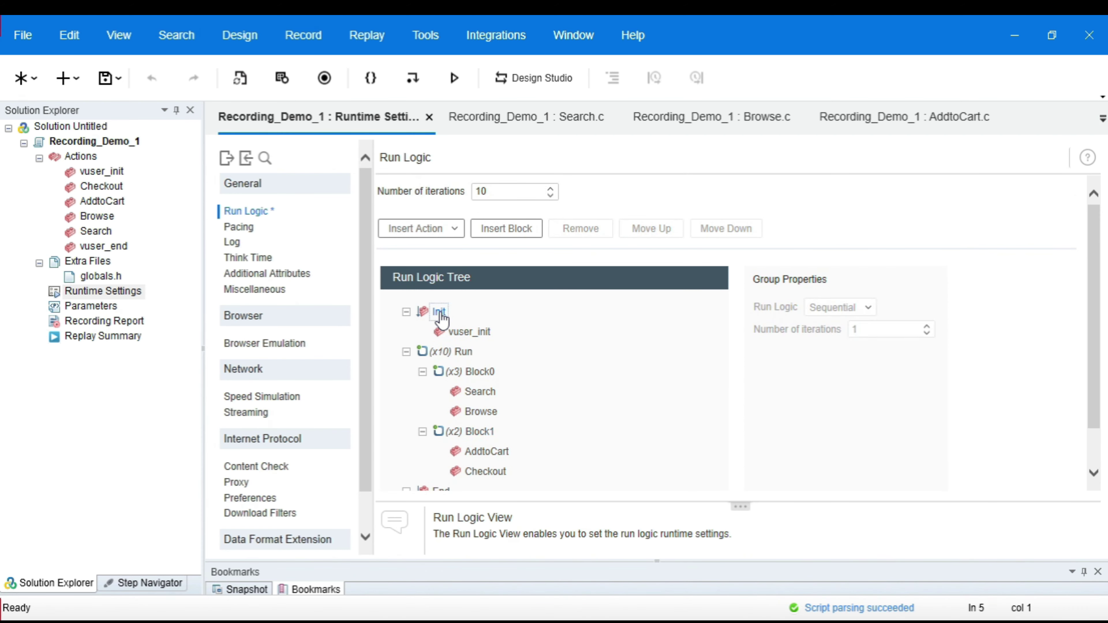
pyautogui.click(474, 341)
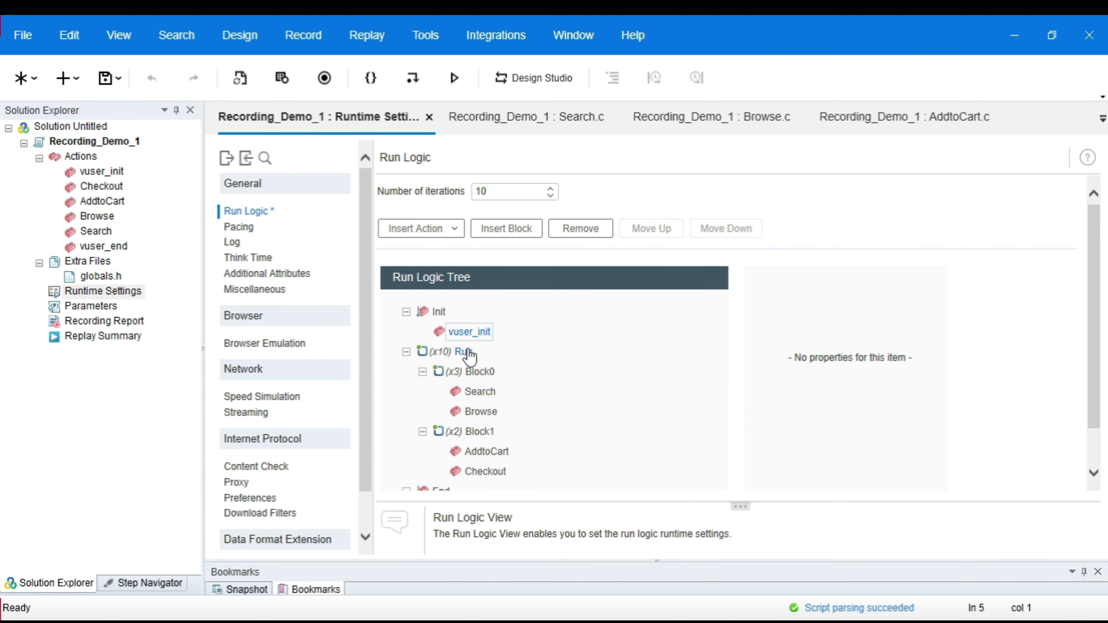
pyautogui.click(467, 352)
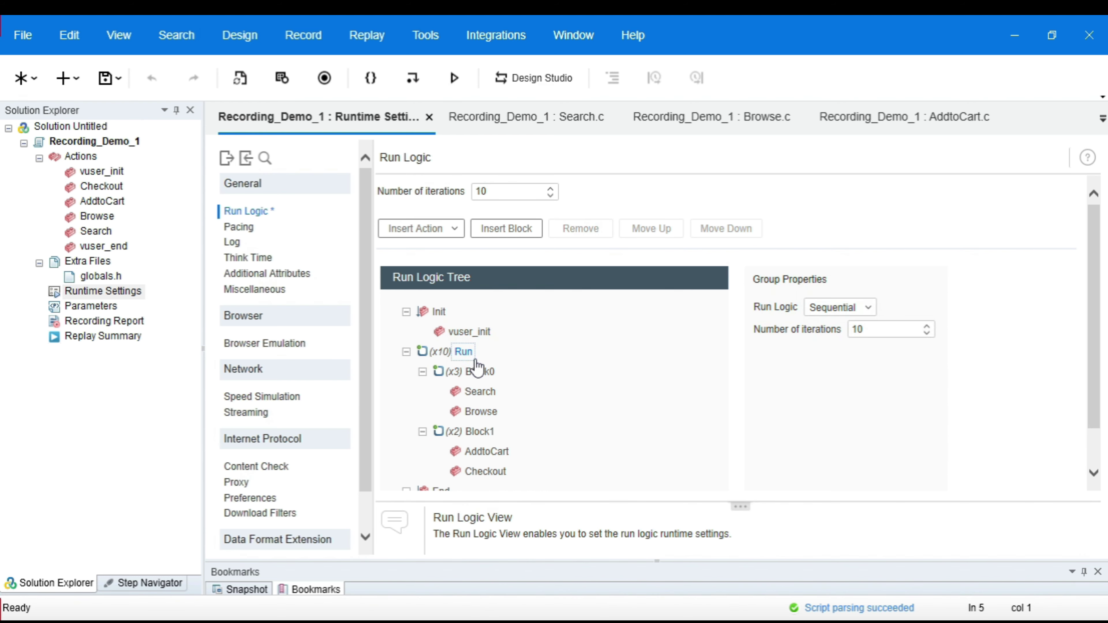
pyautogui.click(488, 395)
pyautogui.click(488, 413)
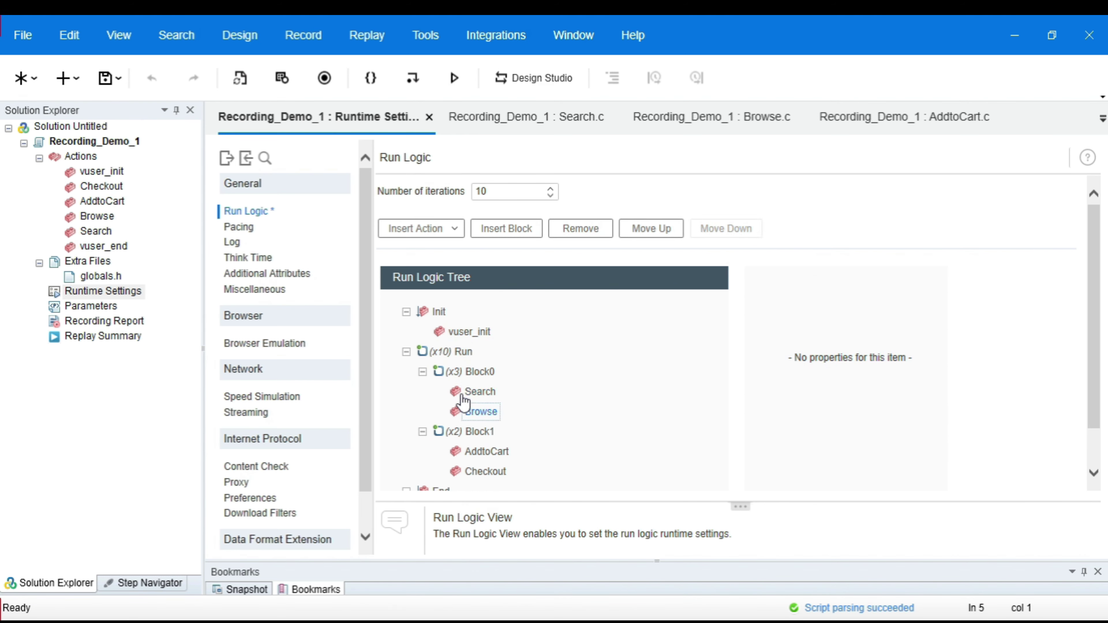
pyautogui.click(475, 372)
pyautogui.scroll(-1, 469, 376)
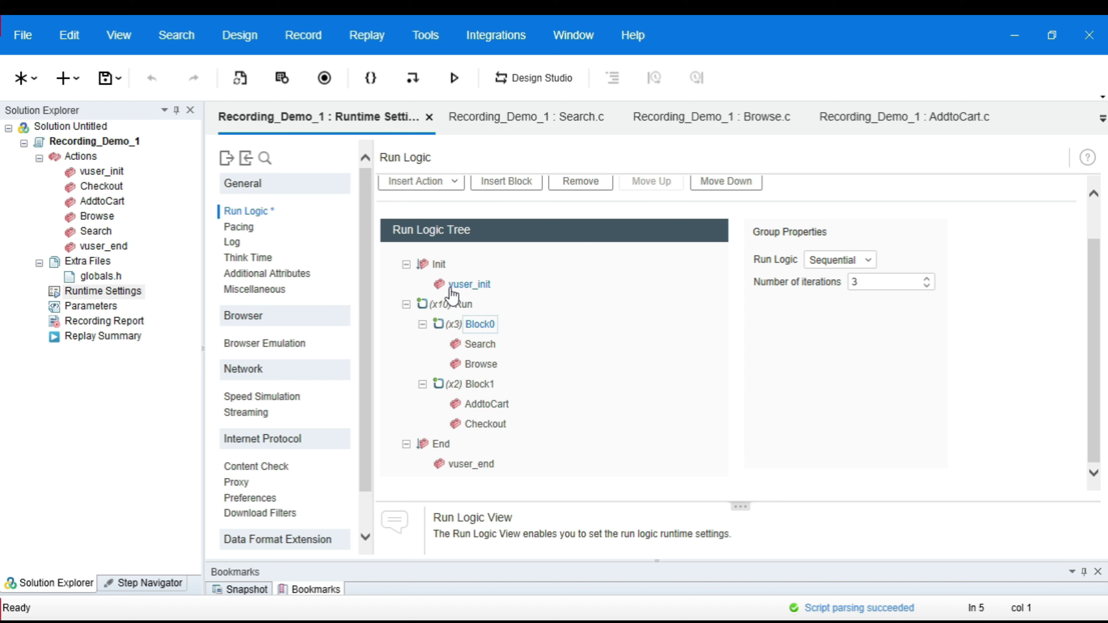
pyautogui.click(471, 308)
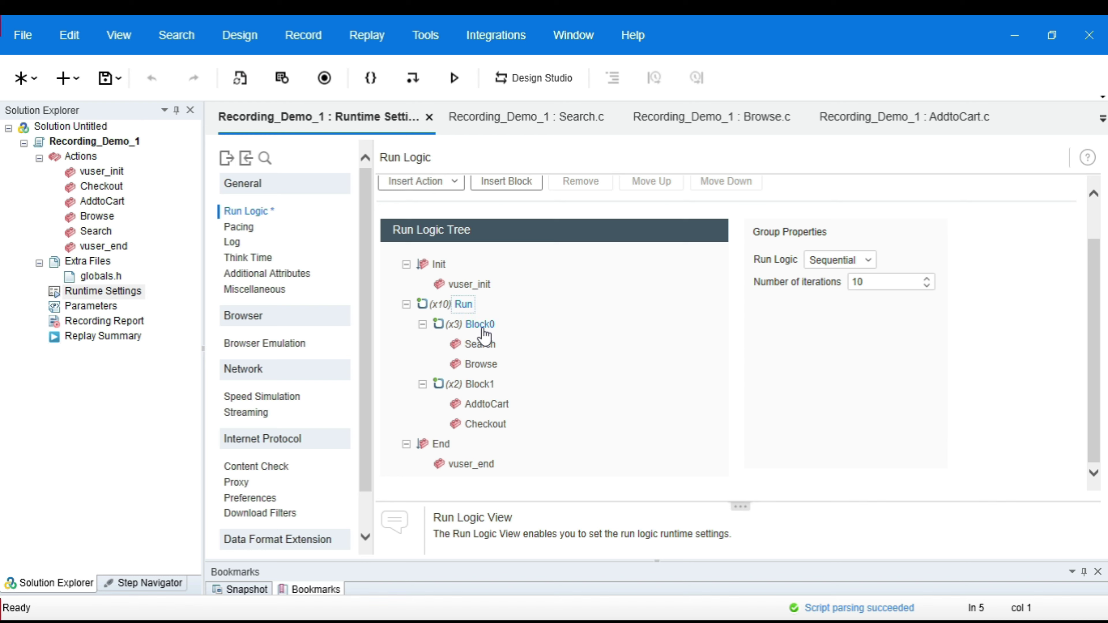
# Step: Set the run logic of Block0 to Random
pyautogui.click(482, 329)
pyautogui.click(856, 261)
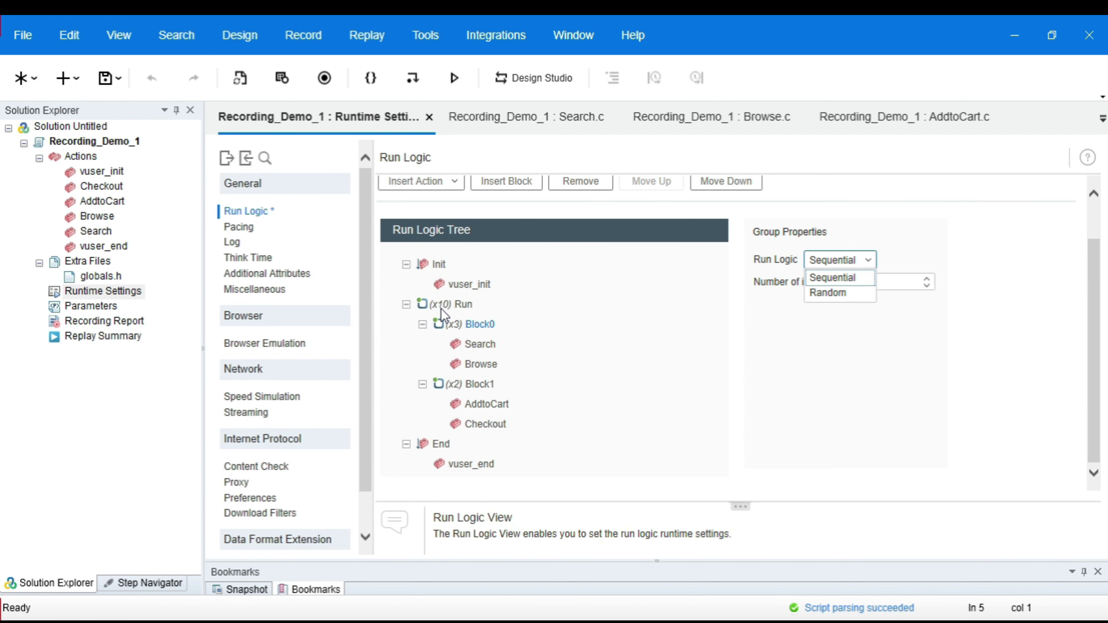
pyautogui.click(462, 306)
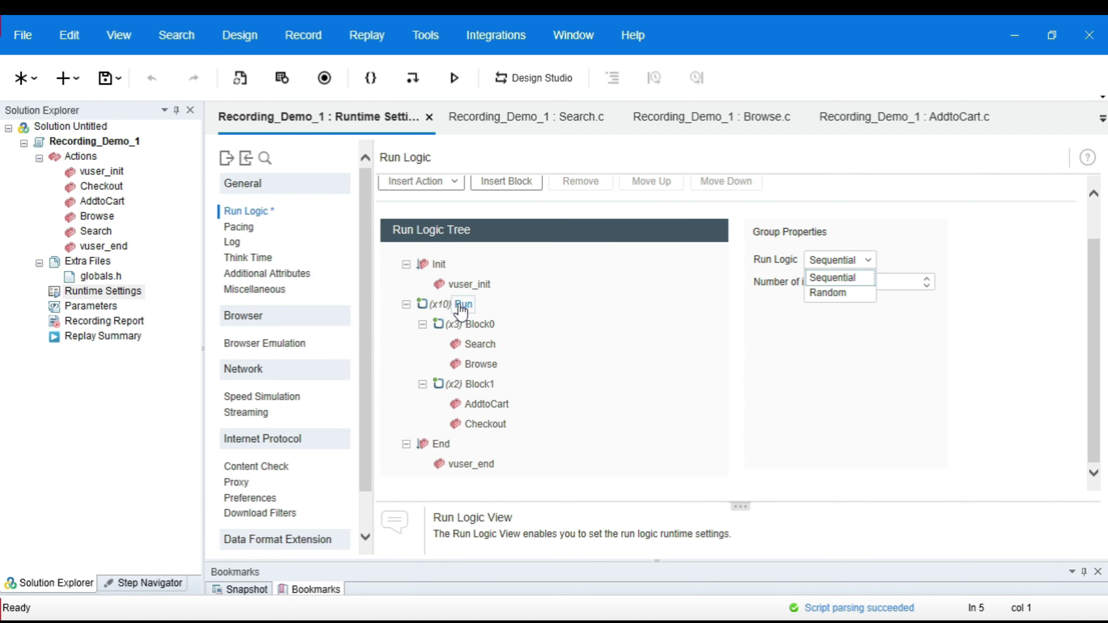
pyautogui.click(484, 326)
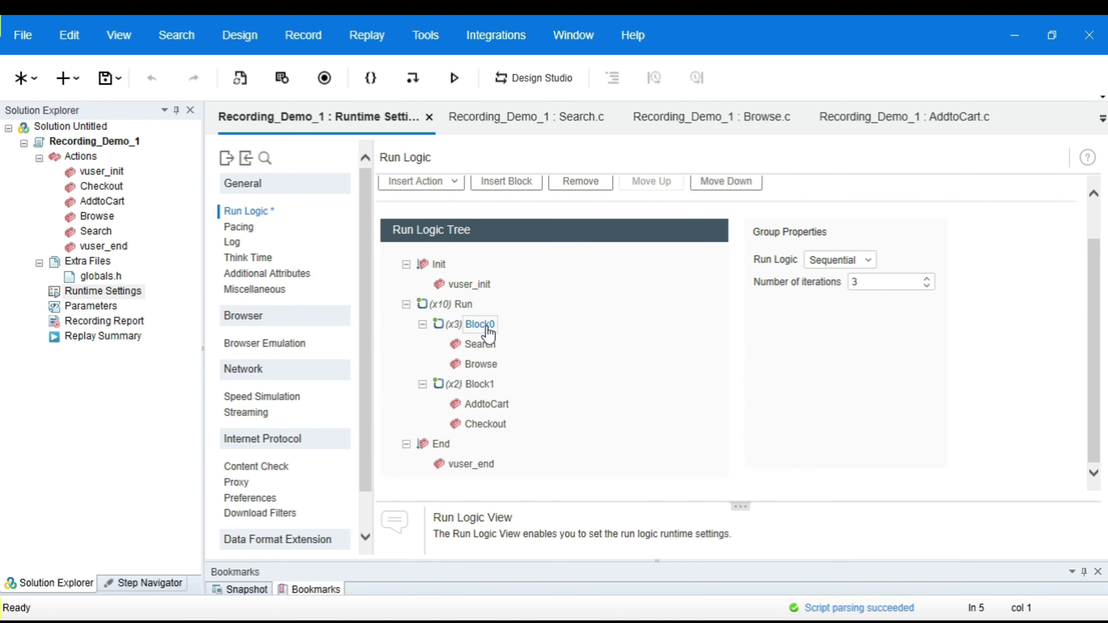
pyautogui.click(861, 261)
pyautogui.click(824, 301)
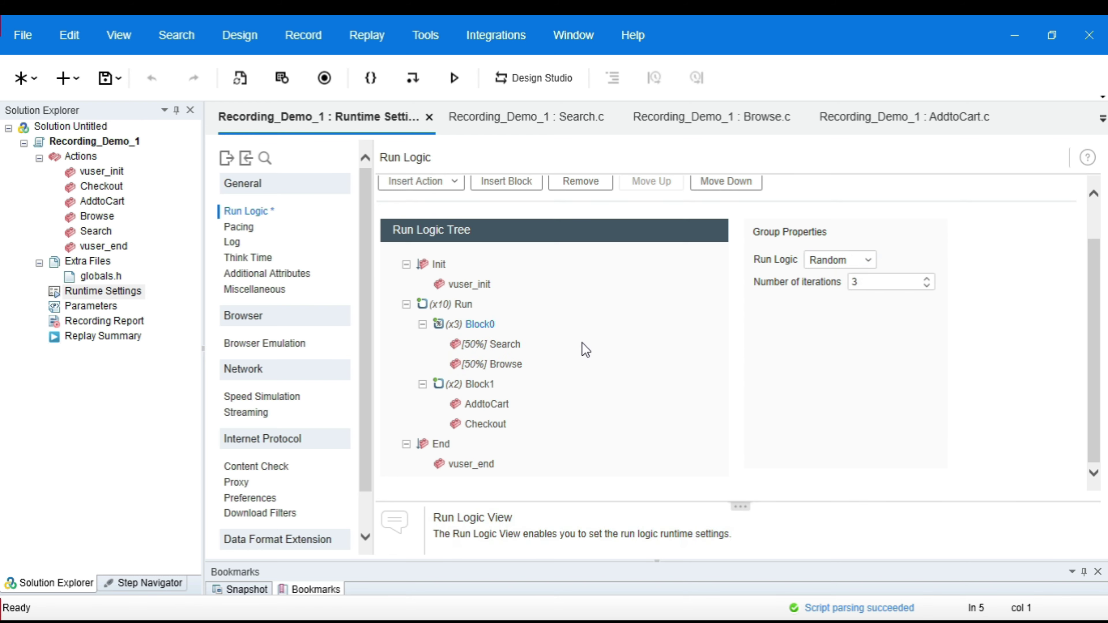
# Step: Check the run logic and iteration properties of Block1
pyautogui.click(482, 385)
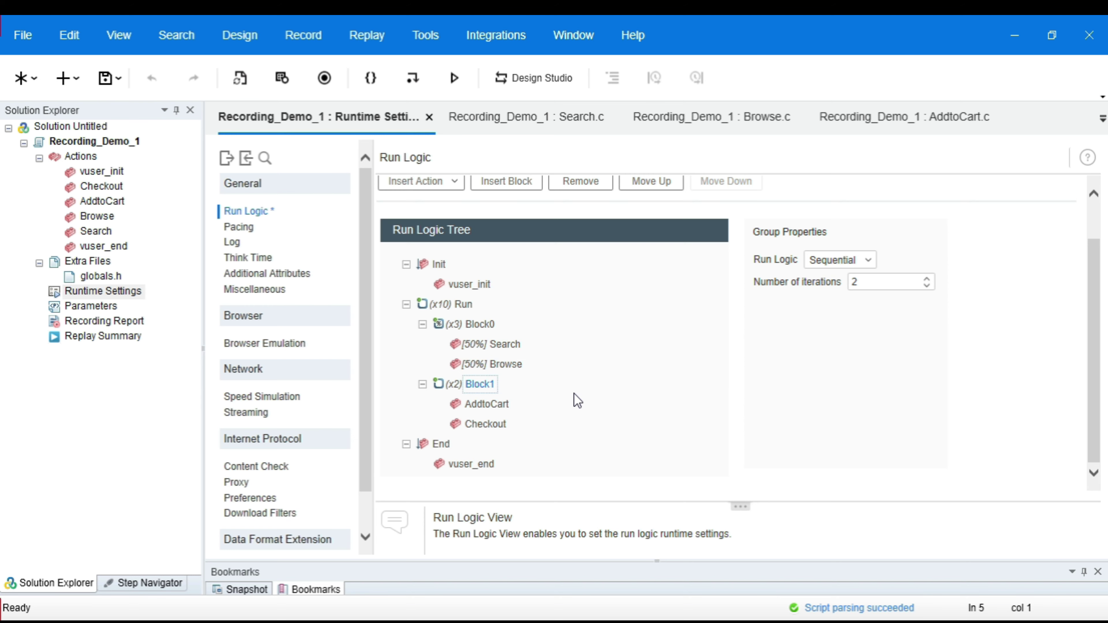
pyautogui.scroll(1, 578, 401)
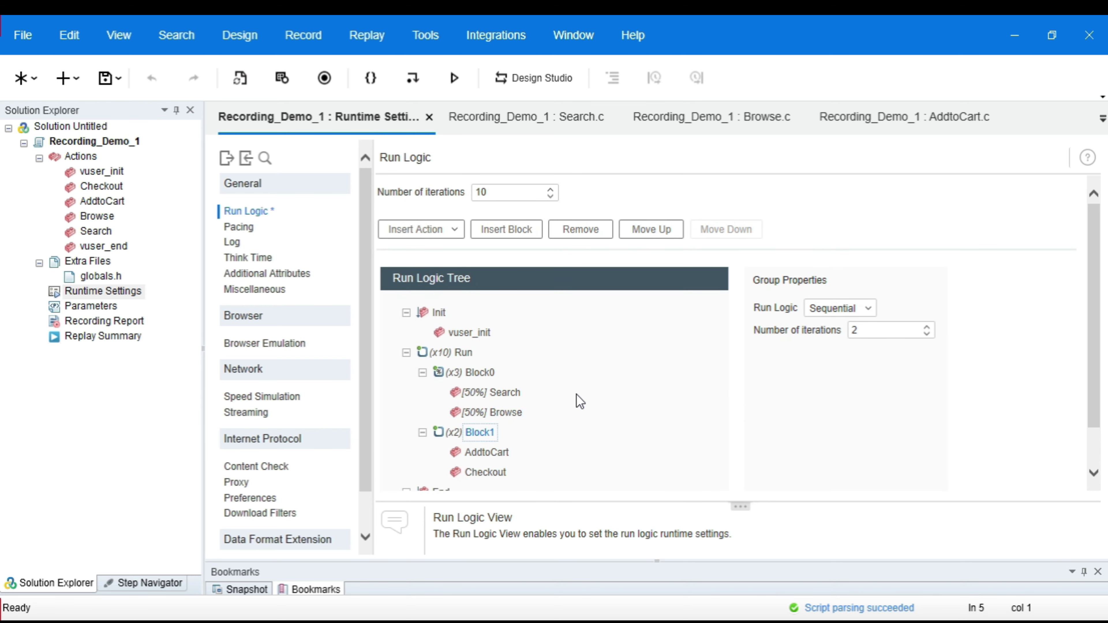
pyautogui.scroll(-1, 577, 394)
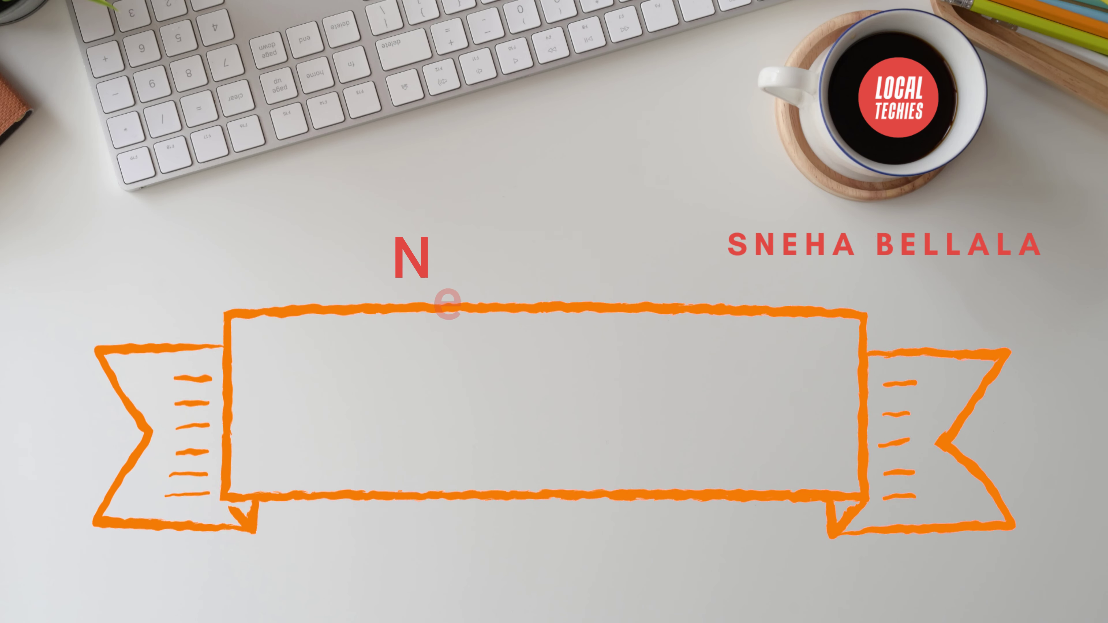